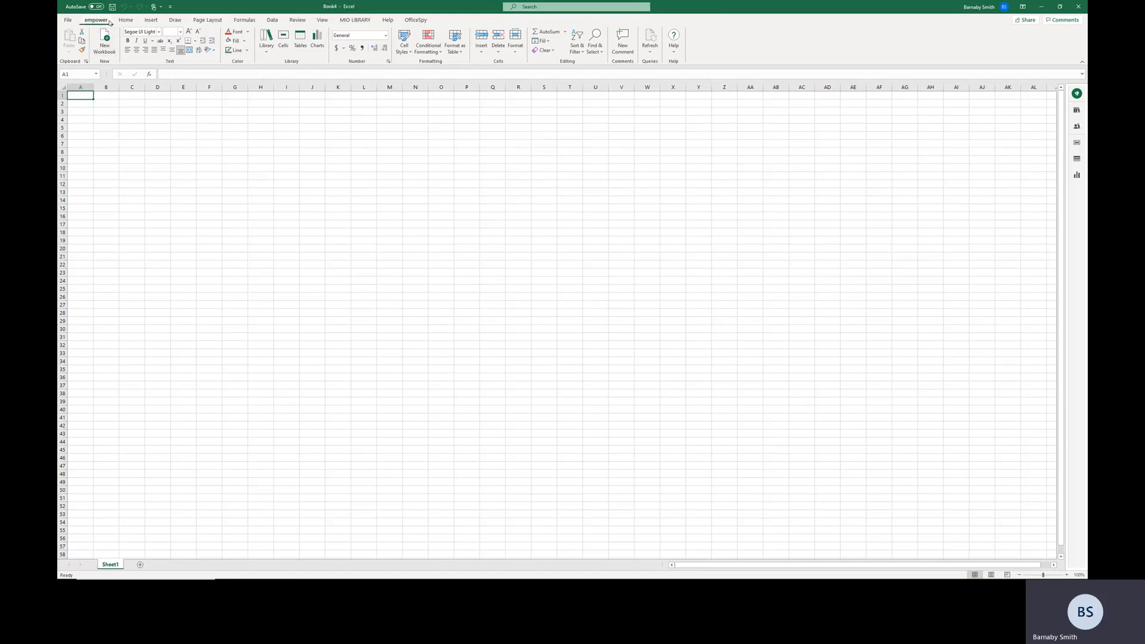
# Step: Examine the fonts, font sizes, font colours, fill colours and new-workbook options offered by the empower add-in
pyautogui.click(158, 31)
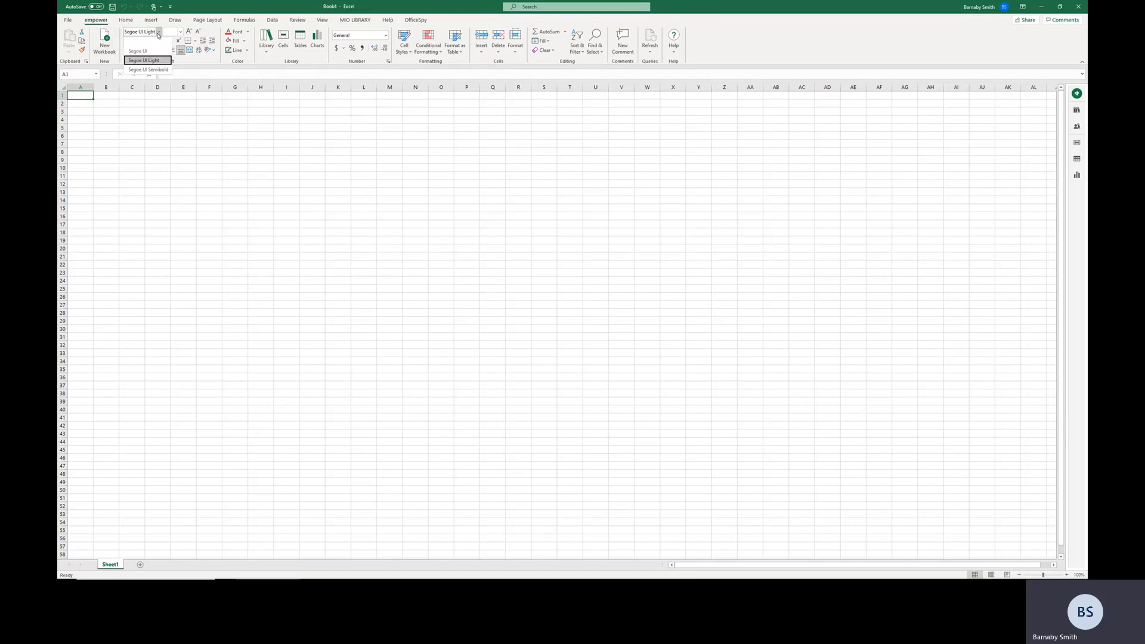
pyautogui.click(180, 32)
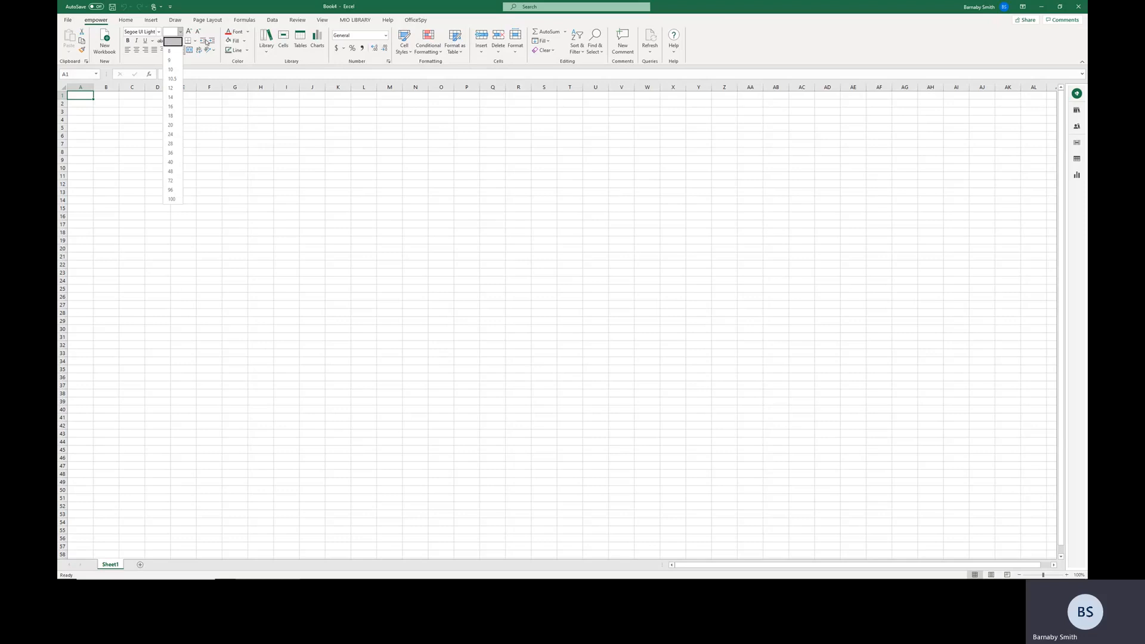
pyautogui.click(250, 34)
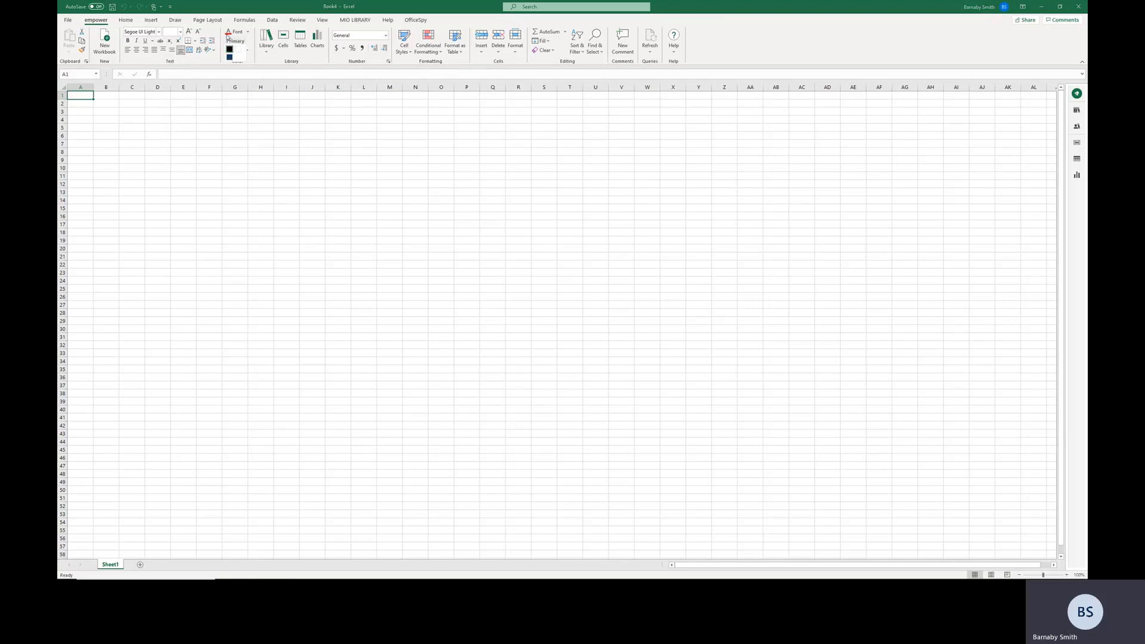
pyautogui.click(253, 52)
pyautogui.click(244, 41)
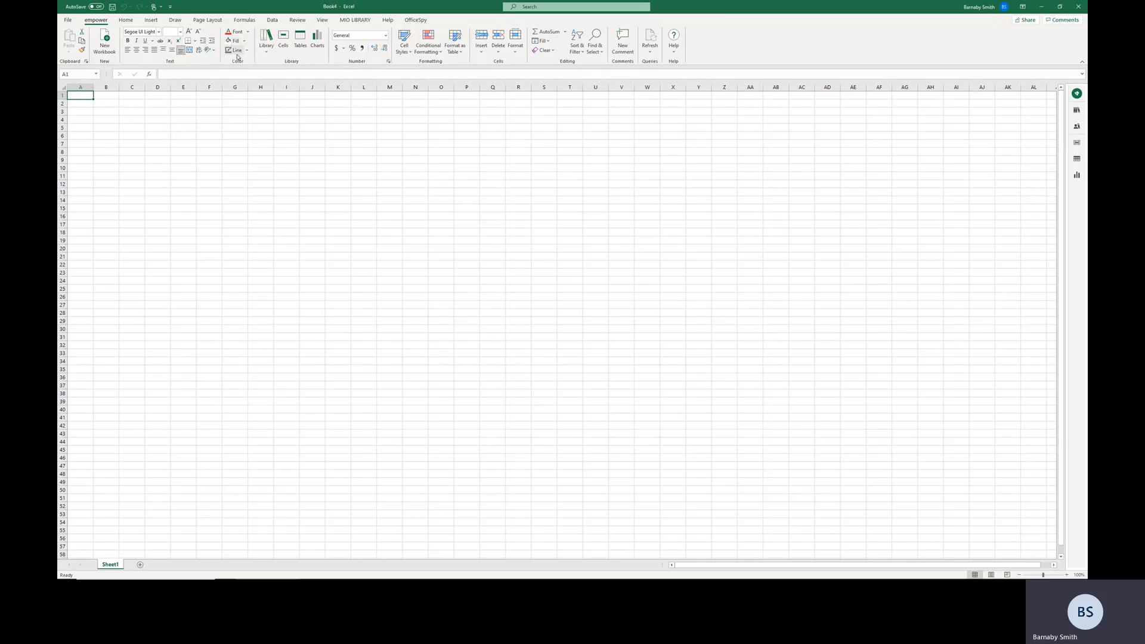
pyautogui.click(252, 47)
pyautogui.click(244, 41)
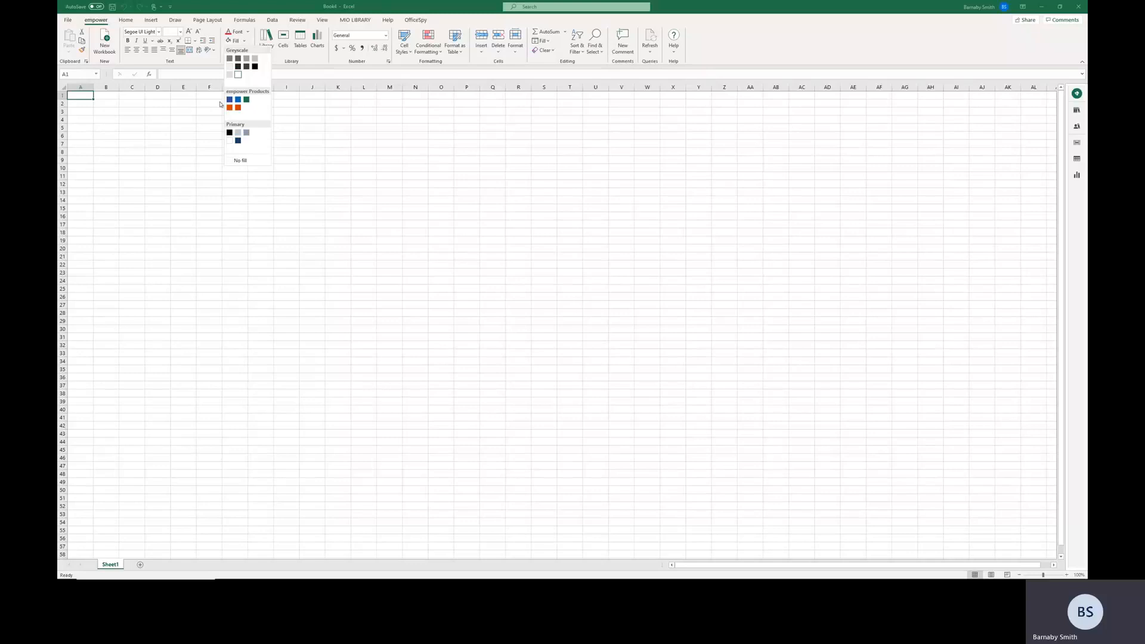
pyautogui.click(104, 57)
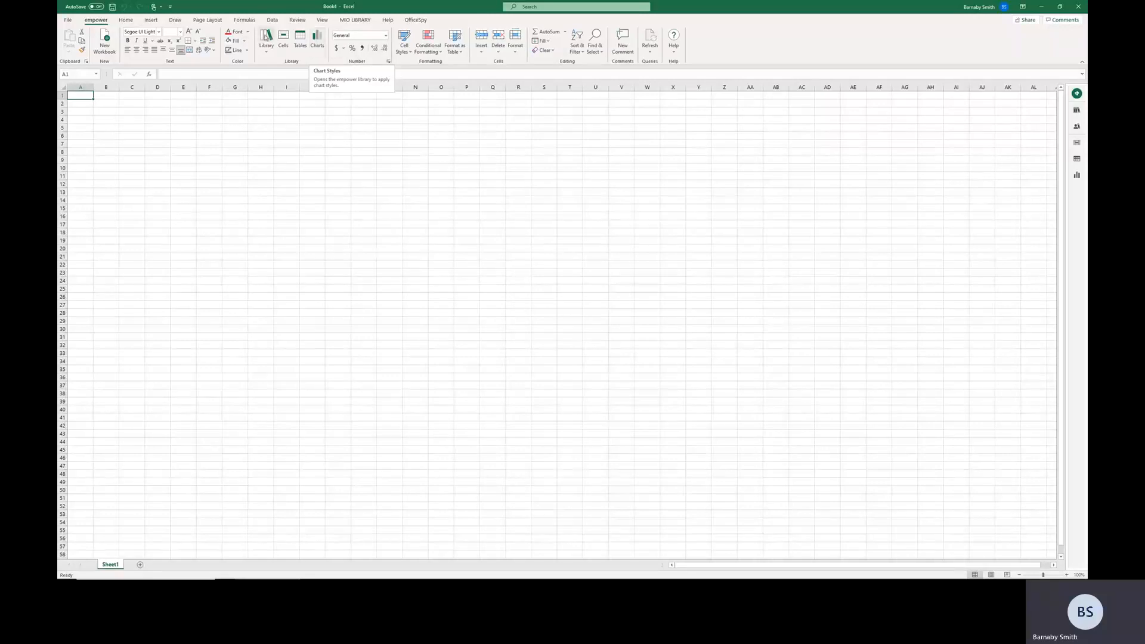
# Step: Search all items in the empower Library for "project", check the available search scopes, and close the search
pyautogui.click(265, 37)
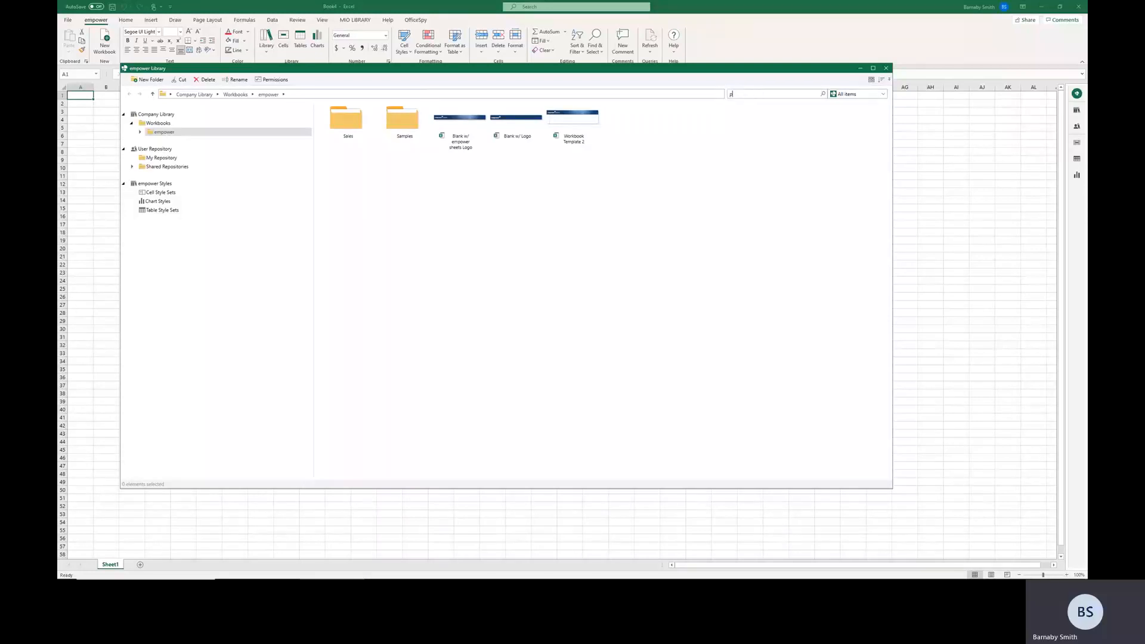
pyautogui.write('ect')
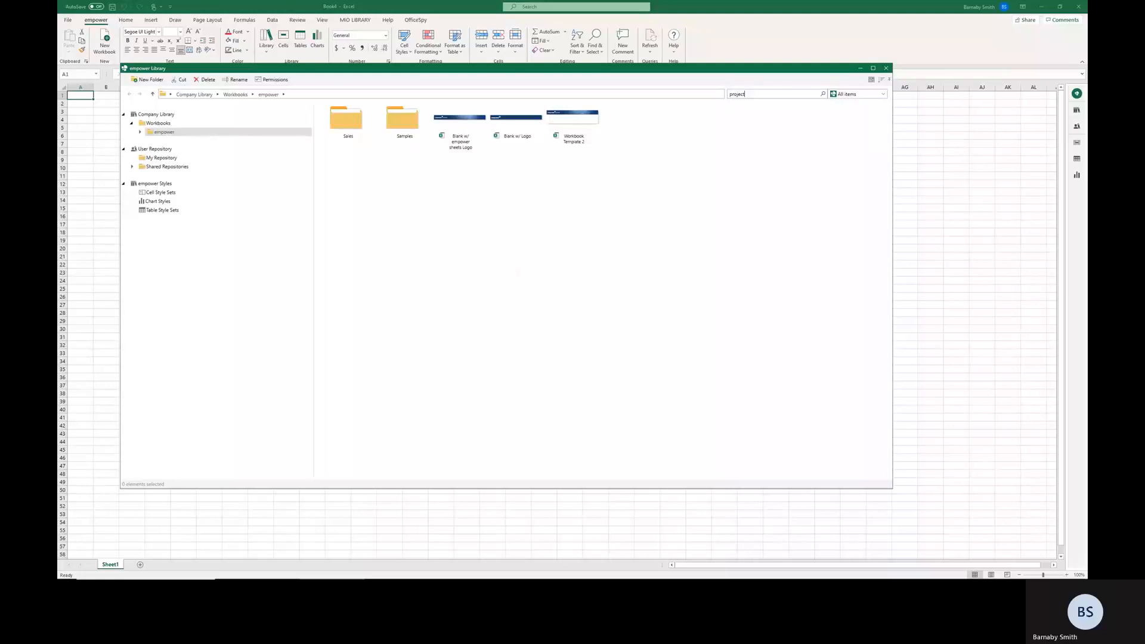
pyautogui.press('Return')
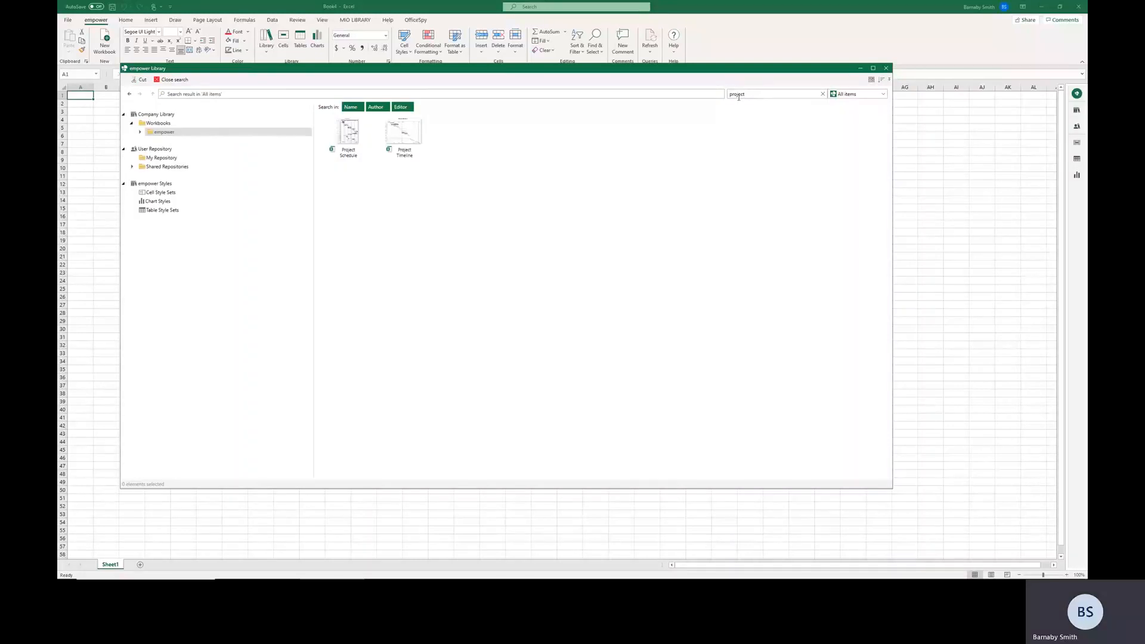
pyautogui.click(858, 94)
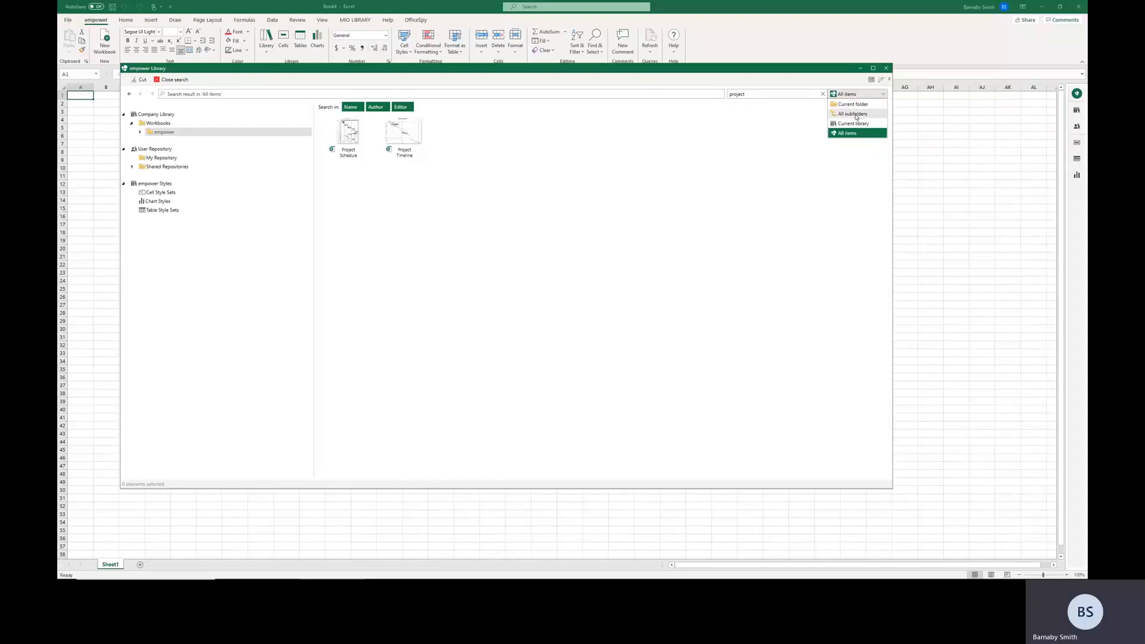
pyautogui.click(167, 84)
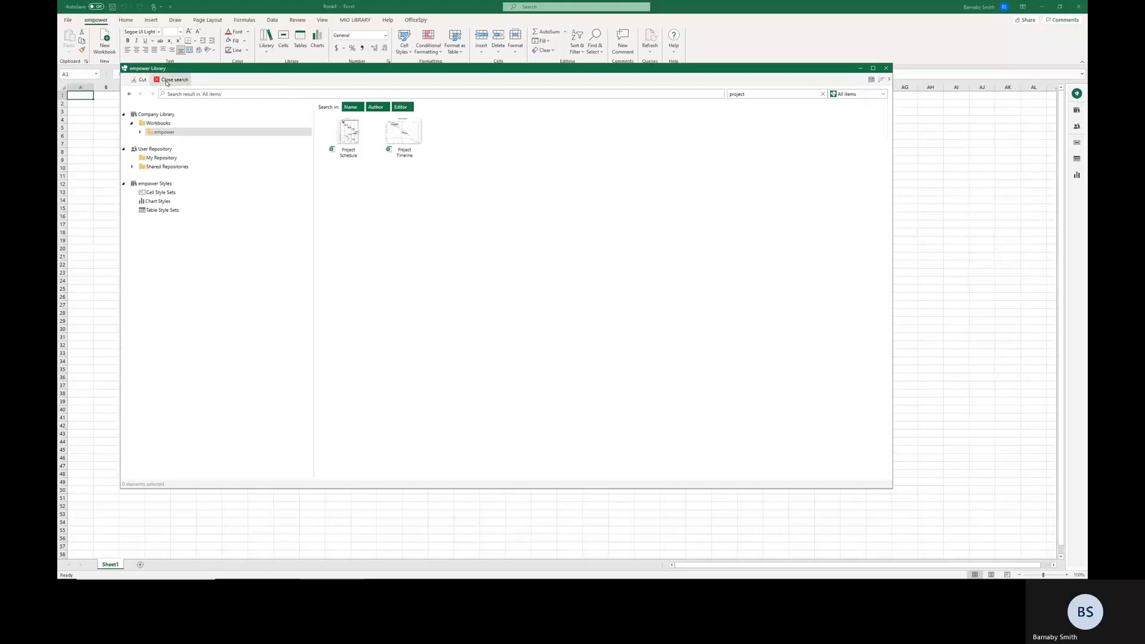
pyautogui.click(168, 81)
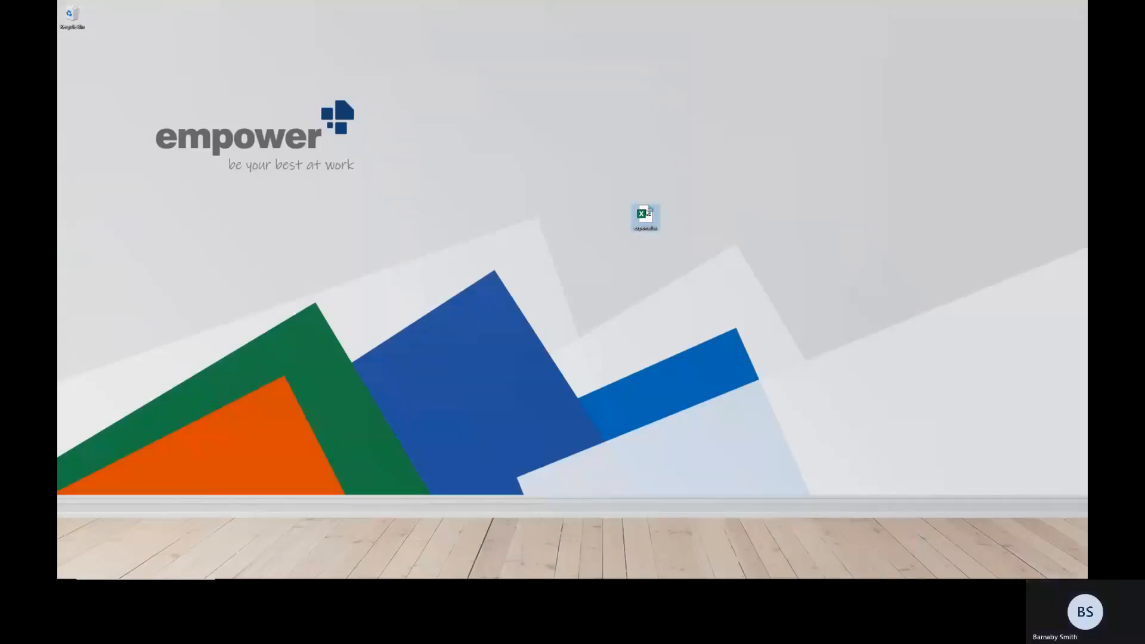
# Step: Open the export.xlsx workbook from the desktop and leave the empower Library window
pyautogui.doubleClick(646, 214)
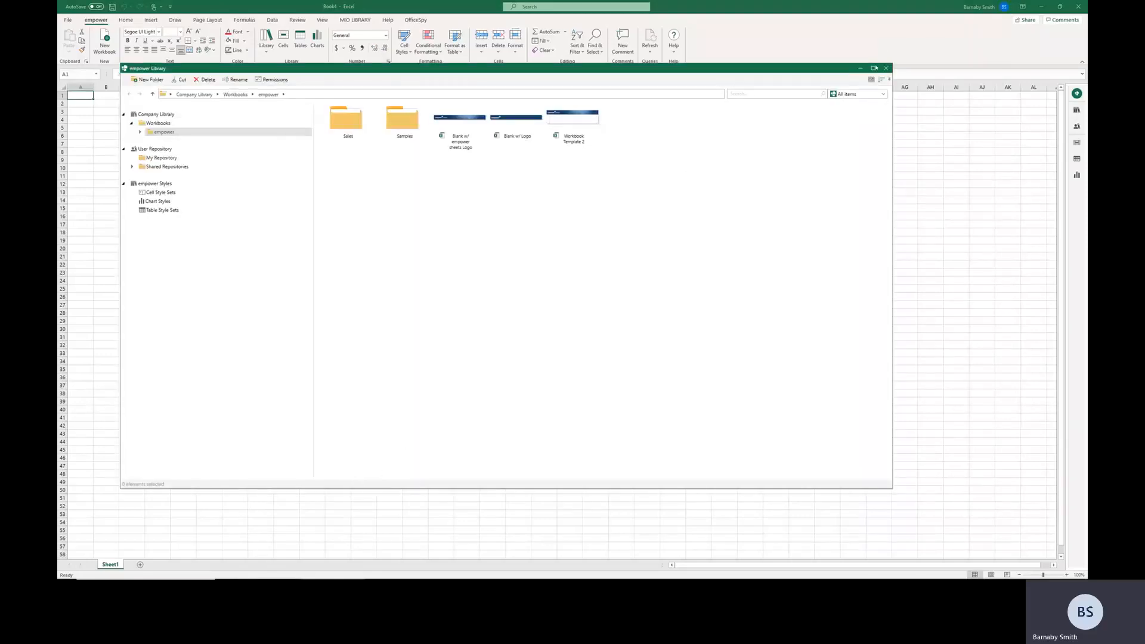
pyautogui.click(876, 68)
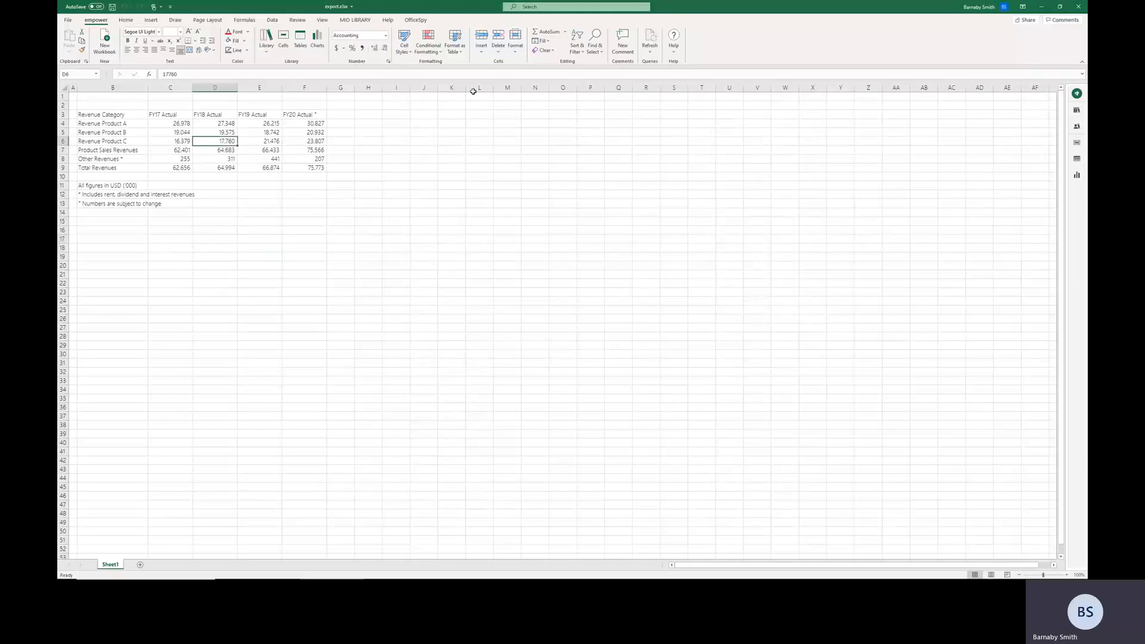
# Step: Check which table styles and cell styles the export workbook offers
pyautogui.click(458, 46)
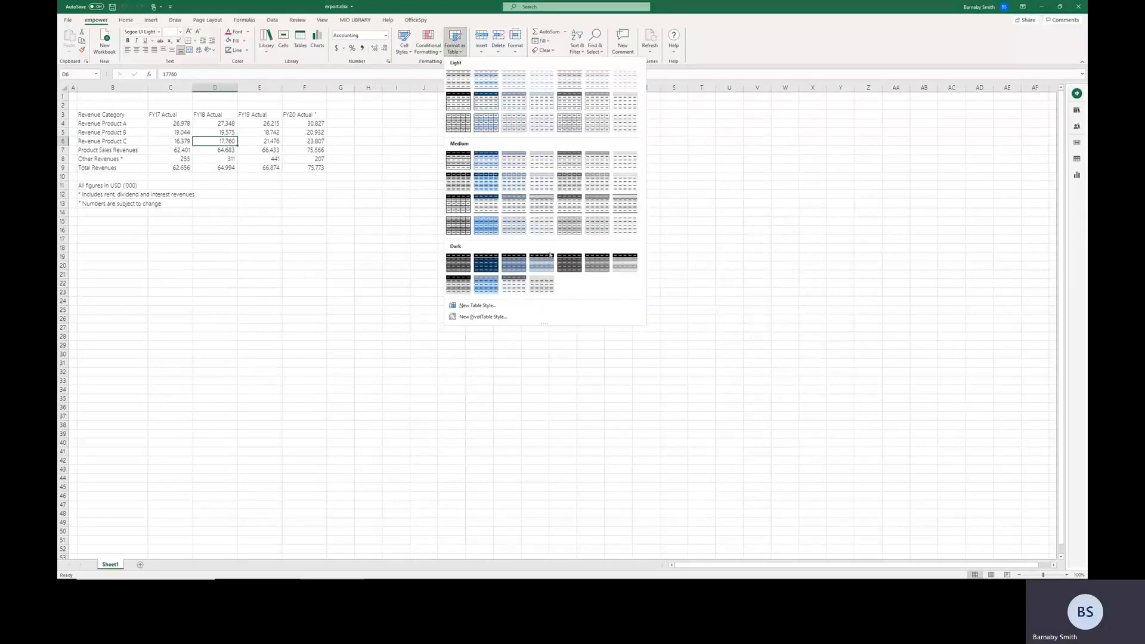
pyautogui.click(399, 54)
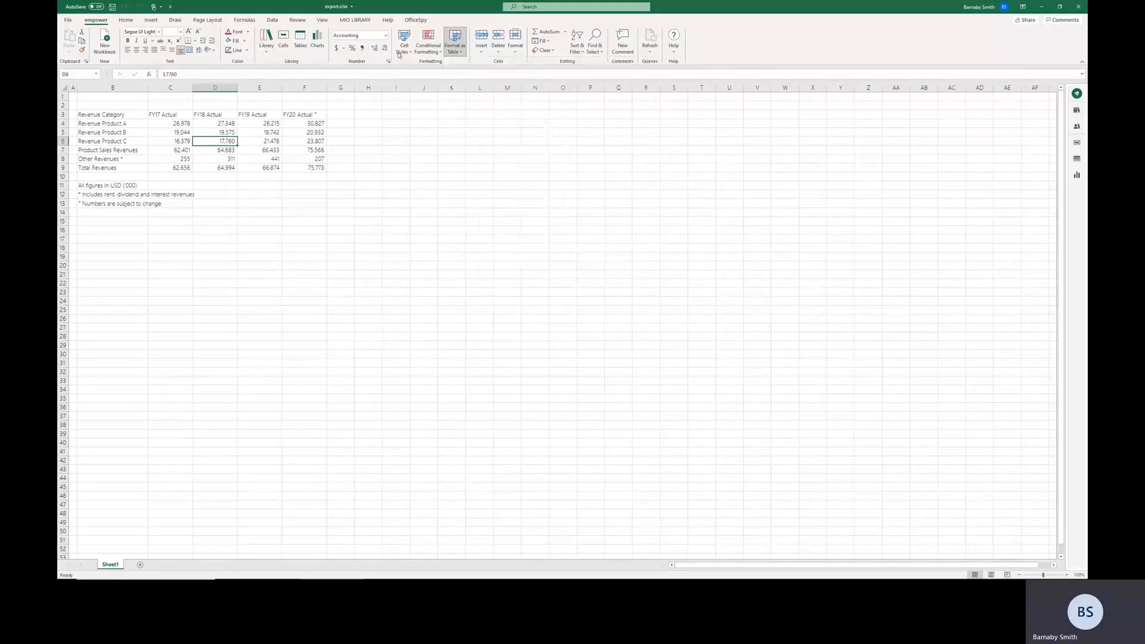
pyautogui.click(399, 54)
pyautogui.click(362, 181)
# Step: Apply the library's table style set for a table with a total cell to the workbook
pyautogui.click(301, 40)
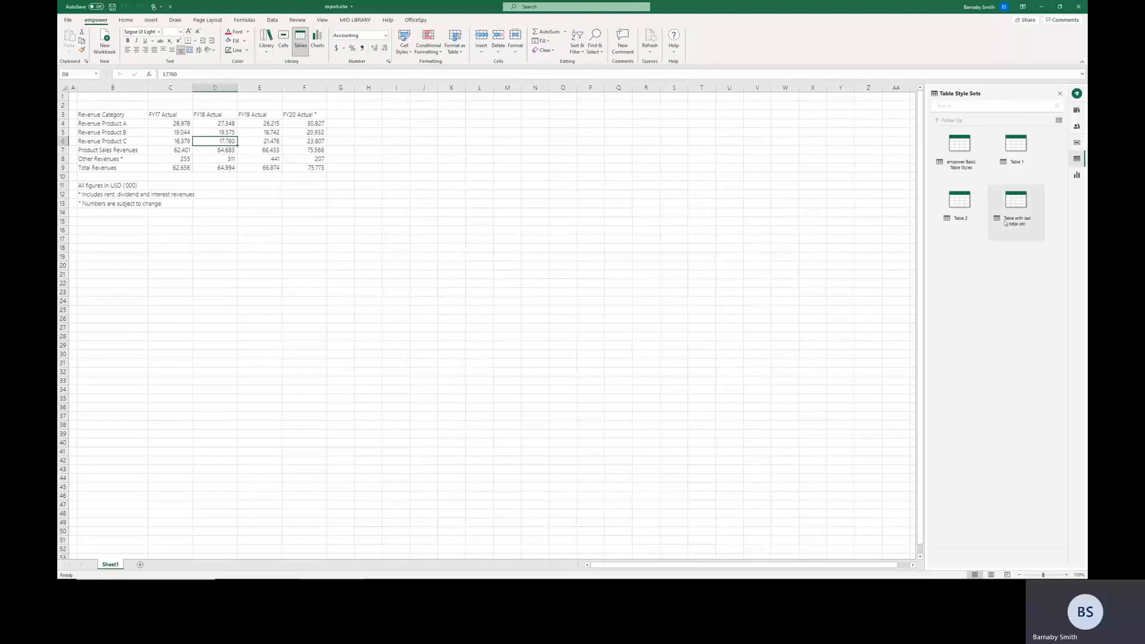
pyautogui.click(1016, 201)
pyautogui.click(958, 559)
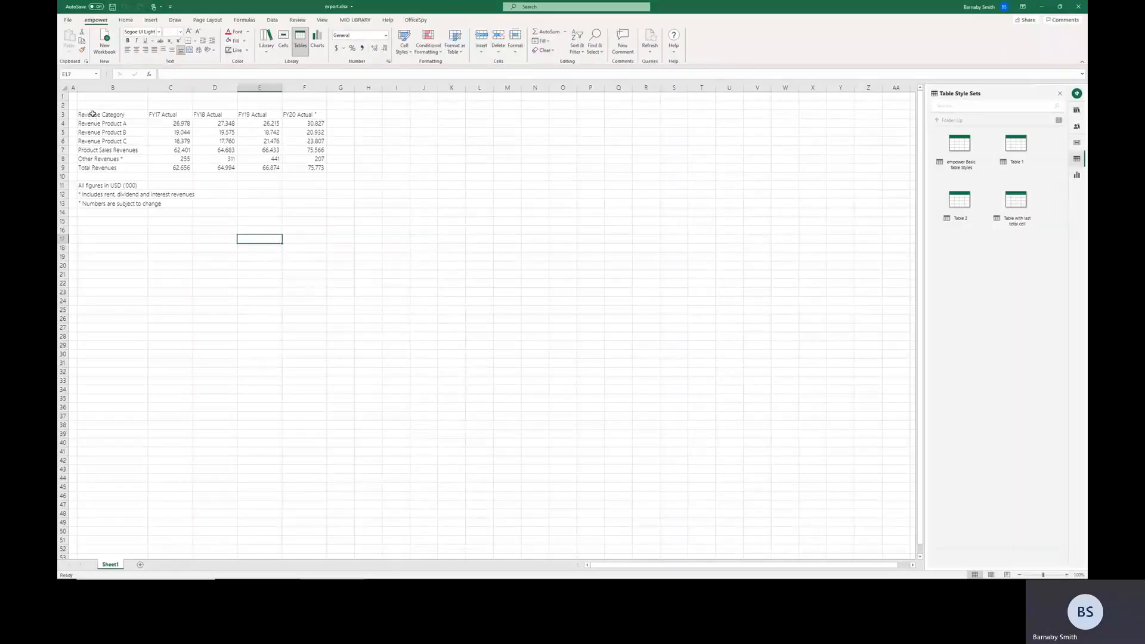
# Step: Convert the revenue data in B3:F9 into a table with headers
pyautogui.moveTo(94, 114); pyautogui.dragTo(322, 173)
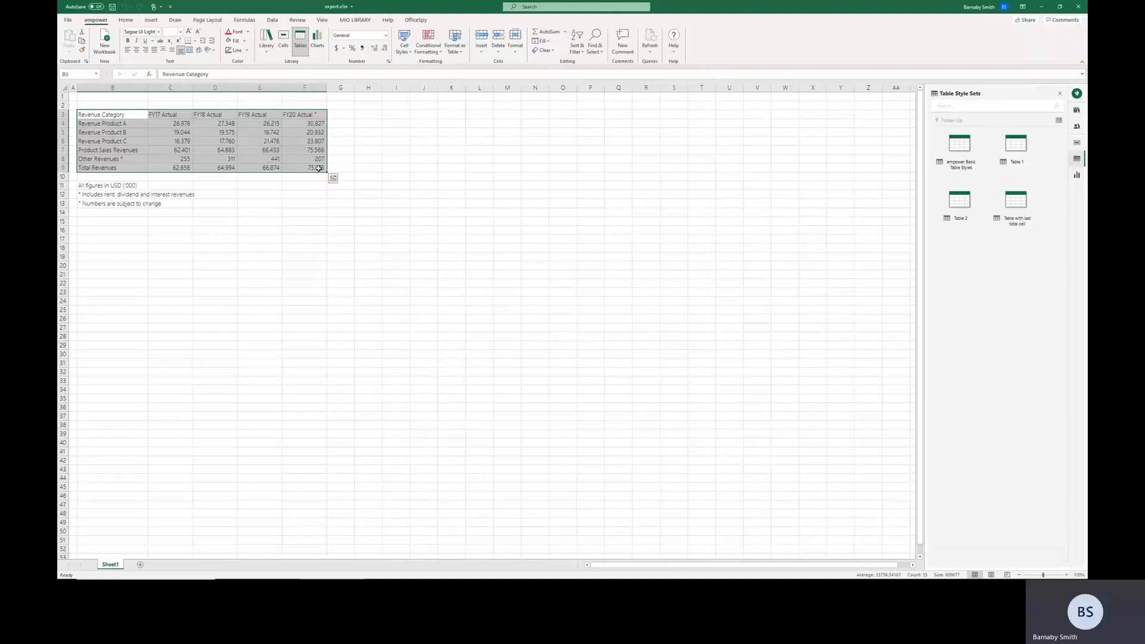
pyautogui.hotkey('ctrl', 't')
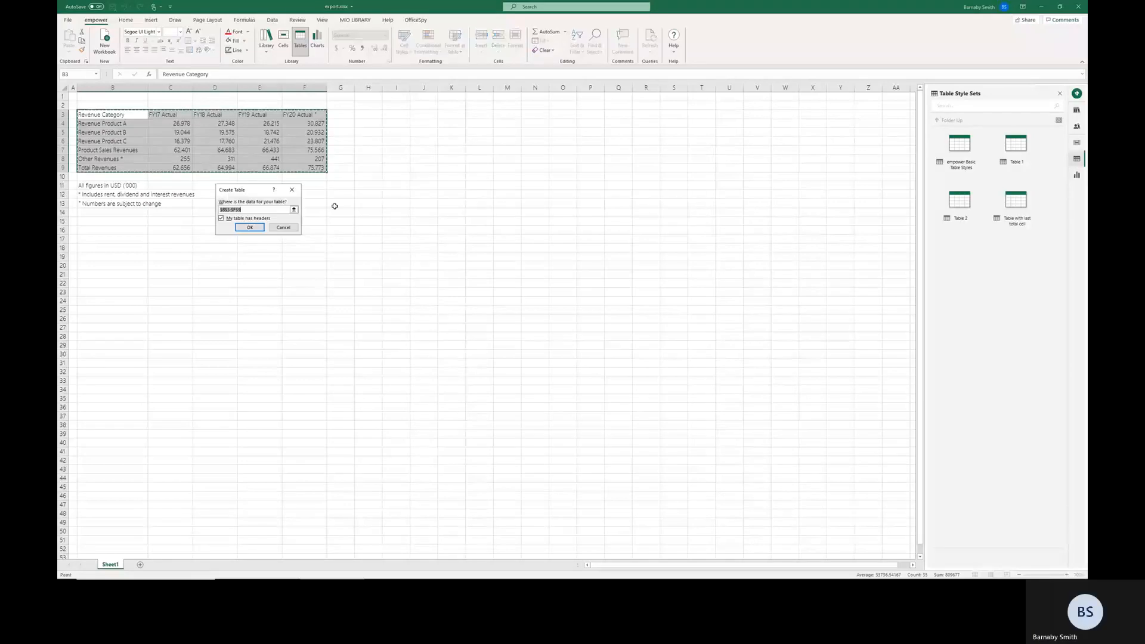
pyautogui.click(251, 227)
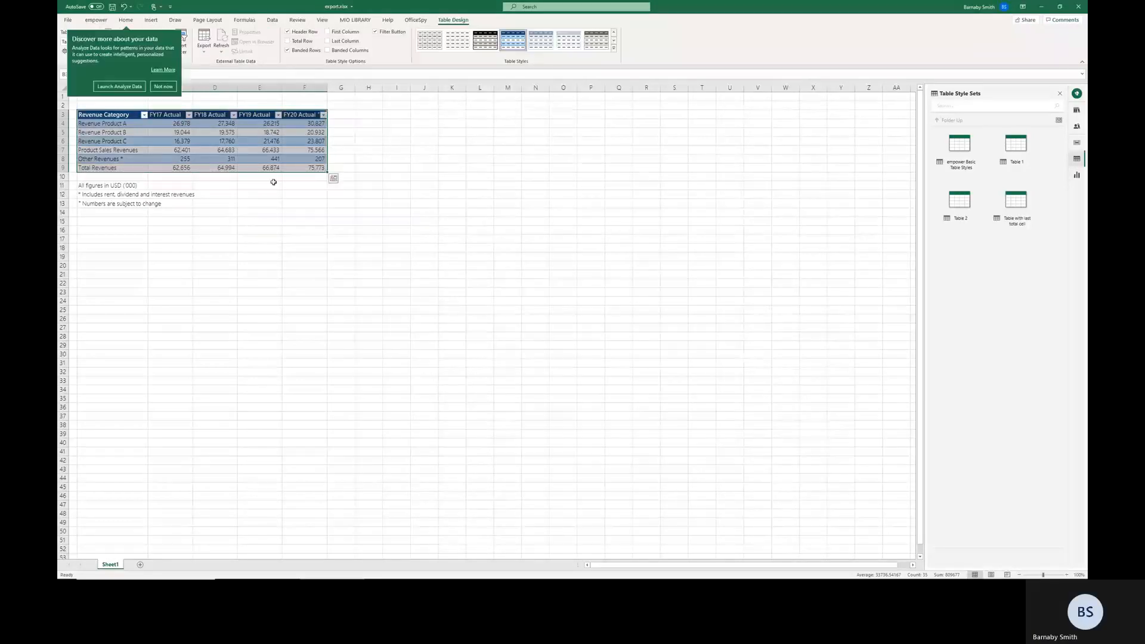
# Step: Format the revenue table with the custom table style
pyautogui.click(97, 21)
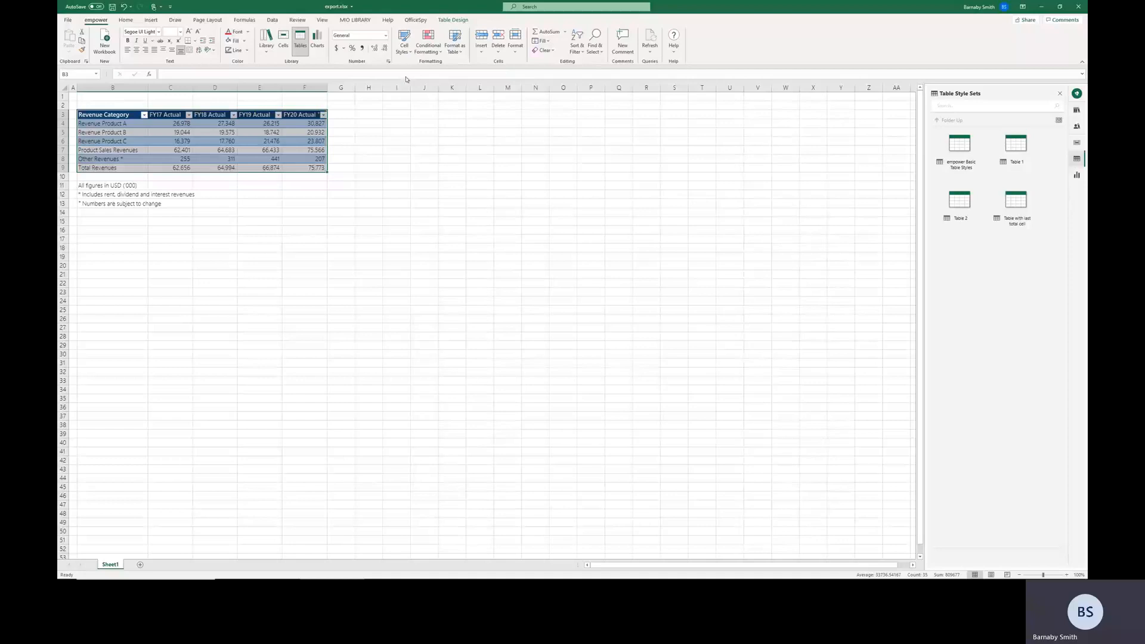
pyautogui.click(455, 48)
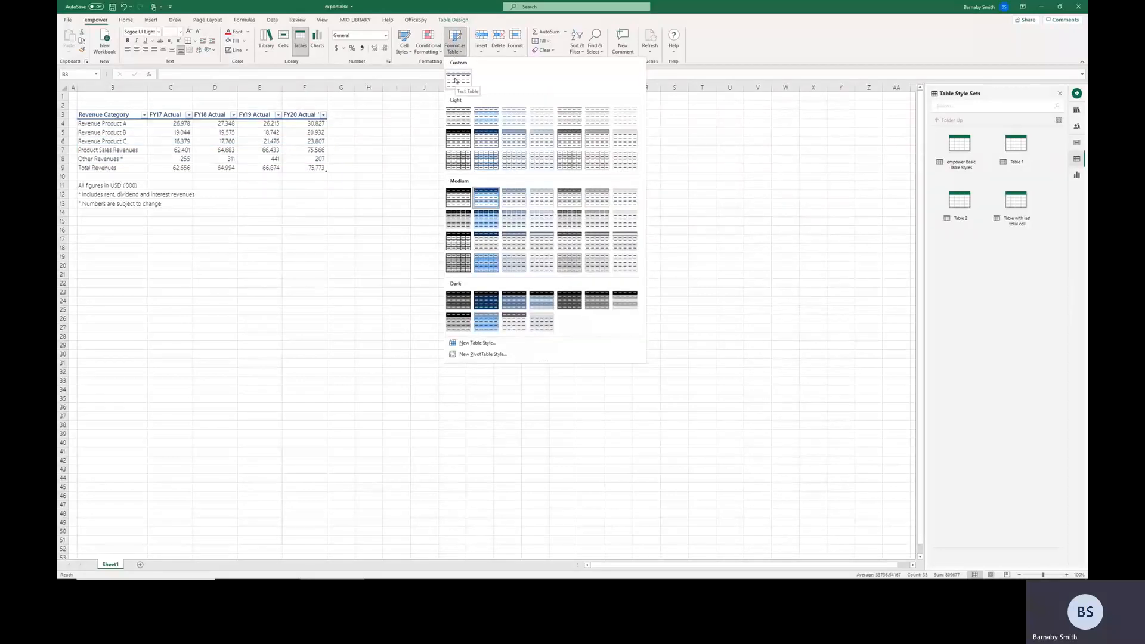
pyautogui.click(457, 80)
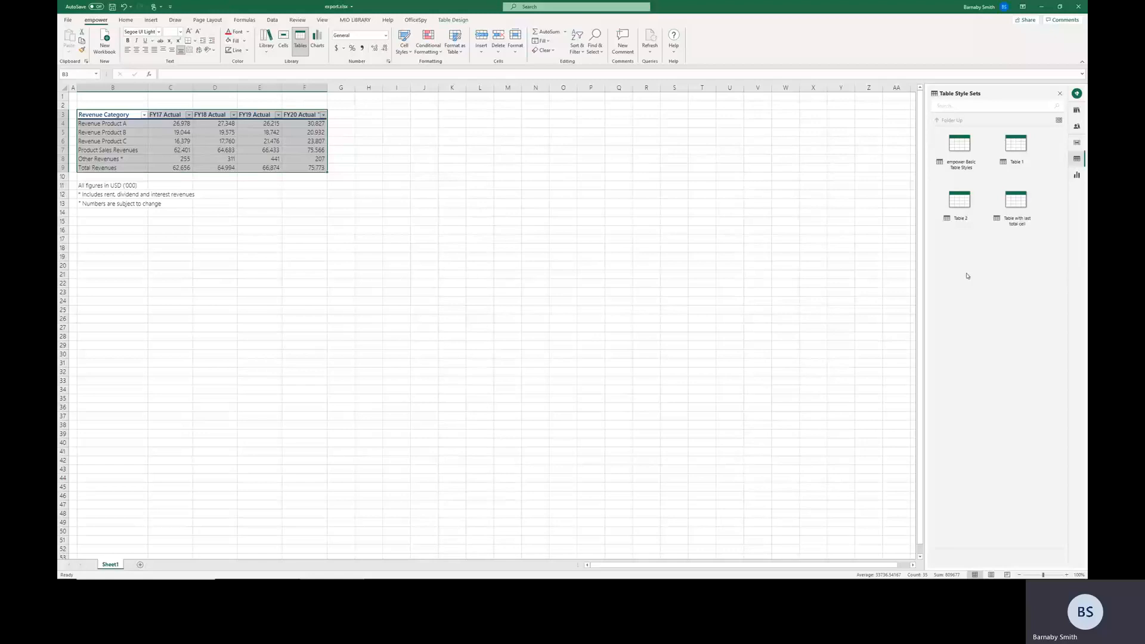
pyautogui.click(455, 53)
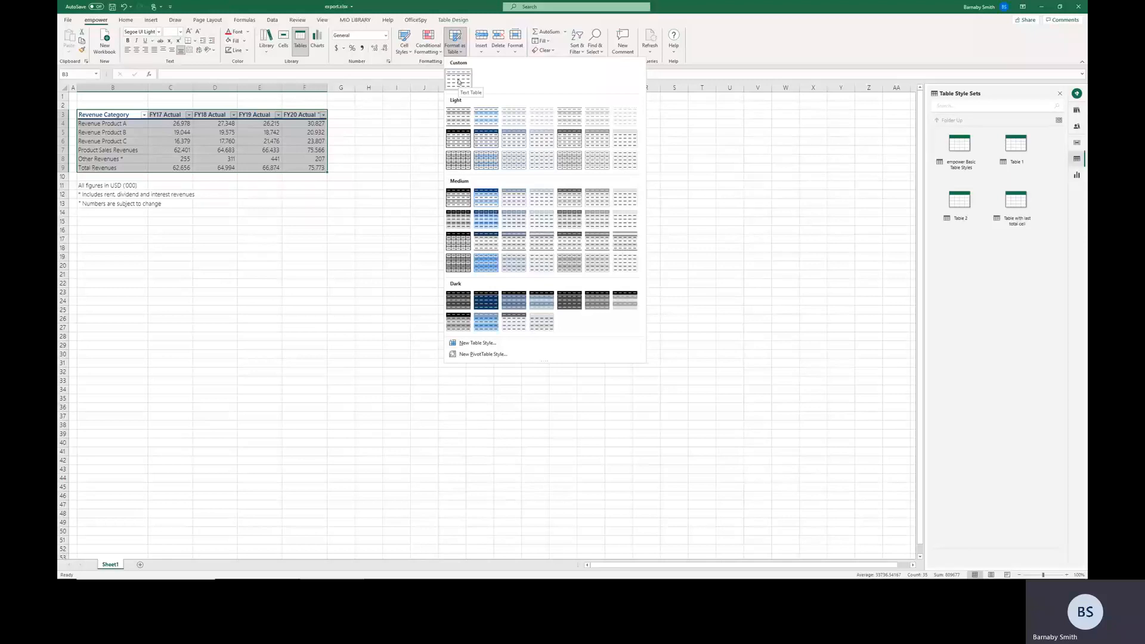
pyautogui.click(370, 162)
# Step: Turn on the total row for the revenue table
pyautogui.click(305, 142)
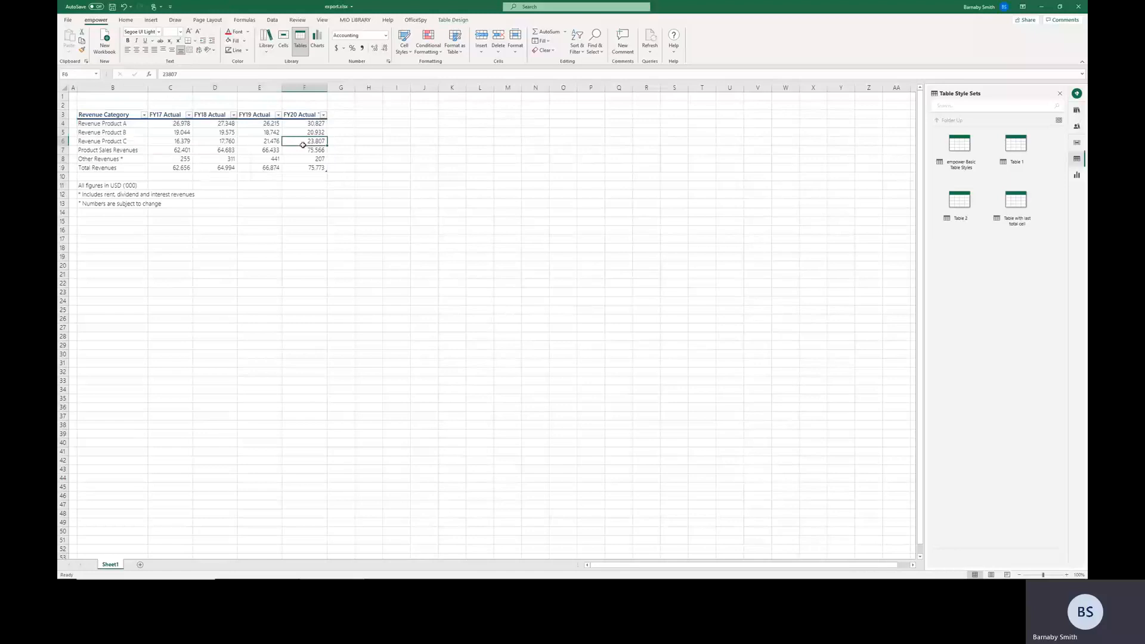
pyautogui.click(455, 21)
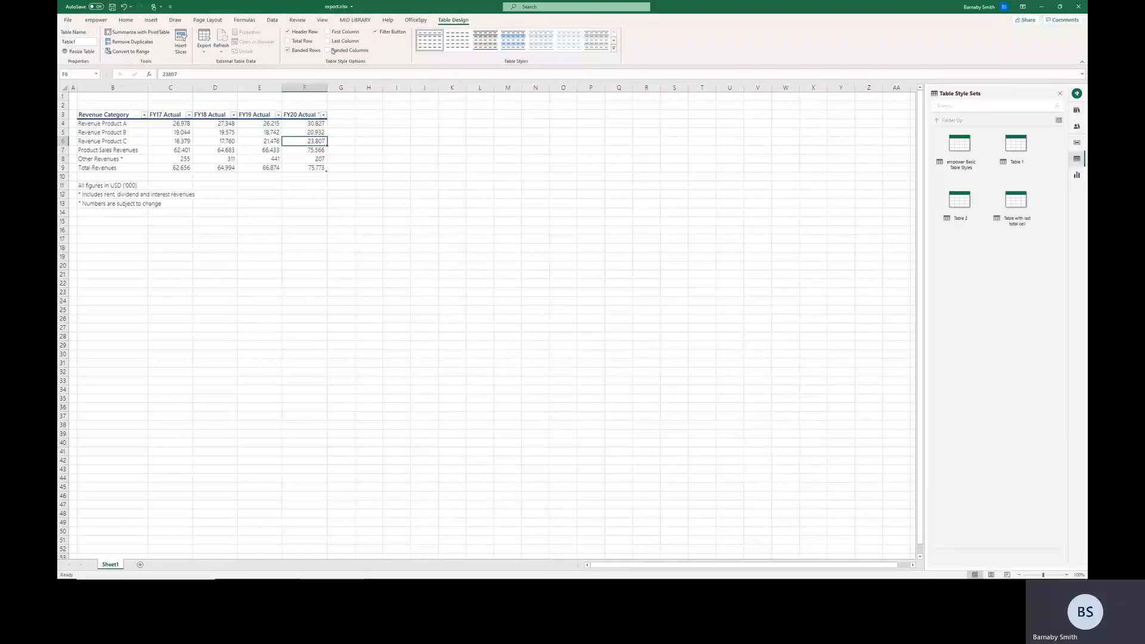
pyautogui.click(287, 41)
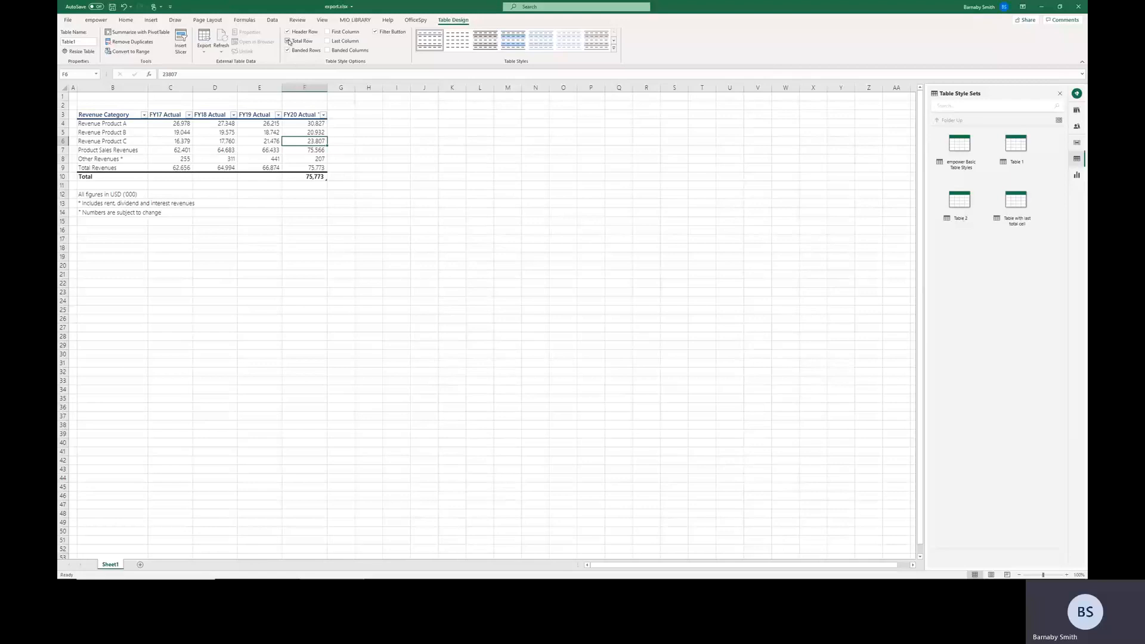
# Step: Apply the Table Formatting cell style set, saving the workbook as part of it, and check the custom cell styles
pyautogui.click(96, 21)
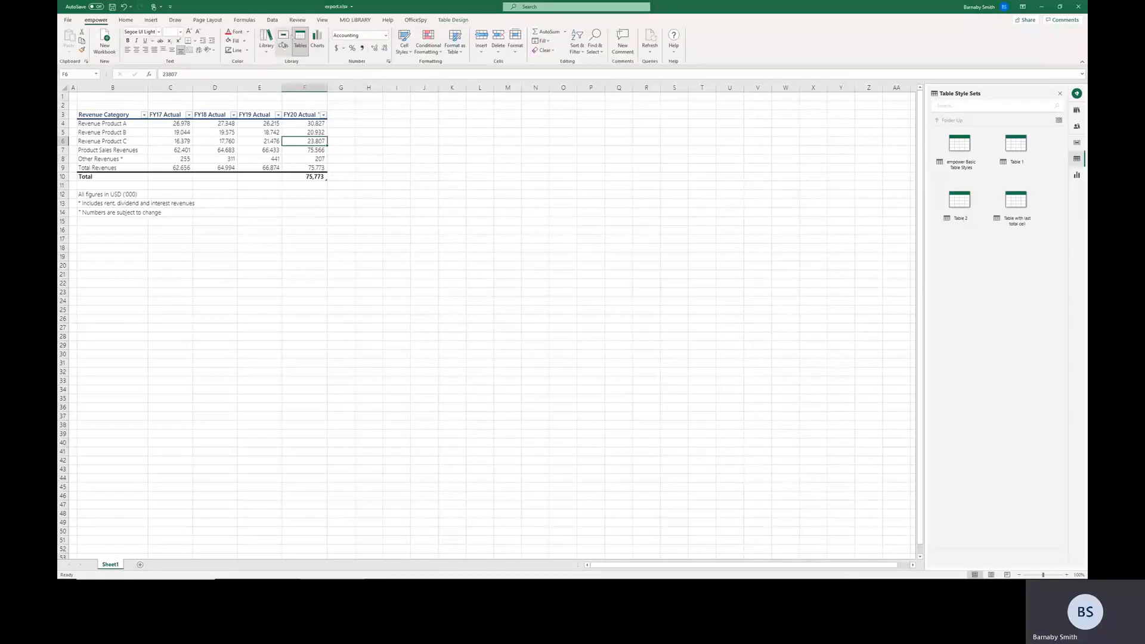
pyautogui.click(283, 39)
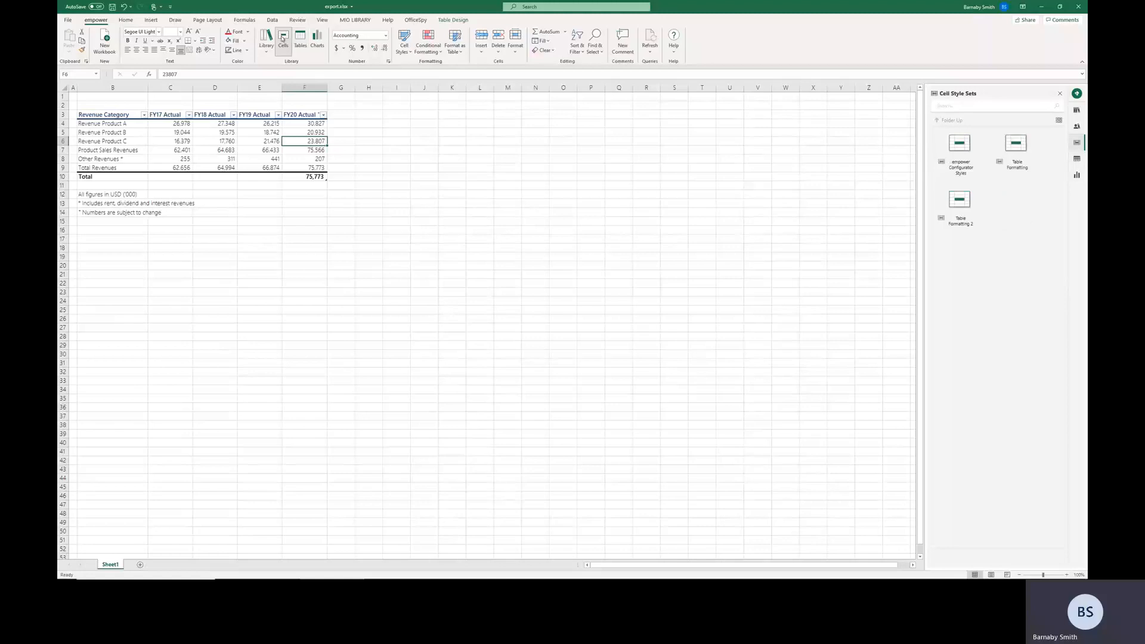
pyautogui.click(1016, 149)
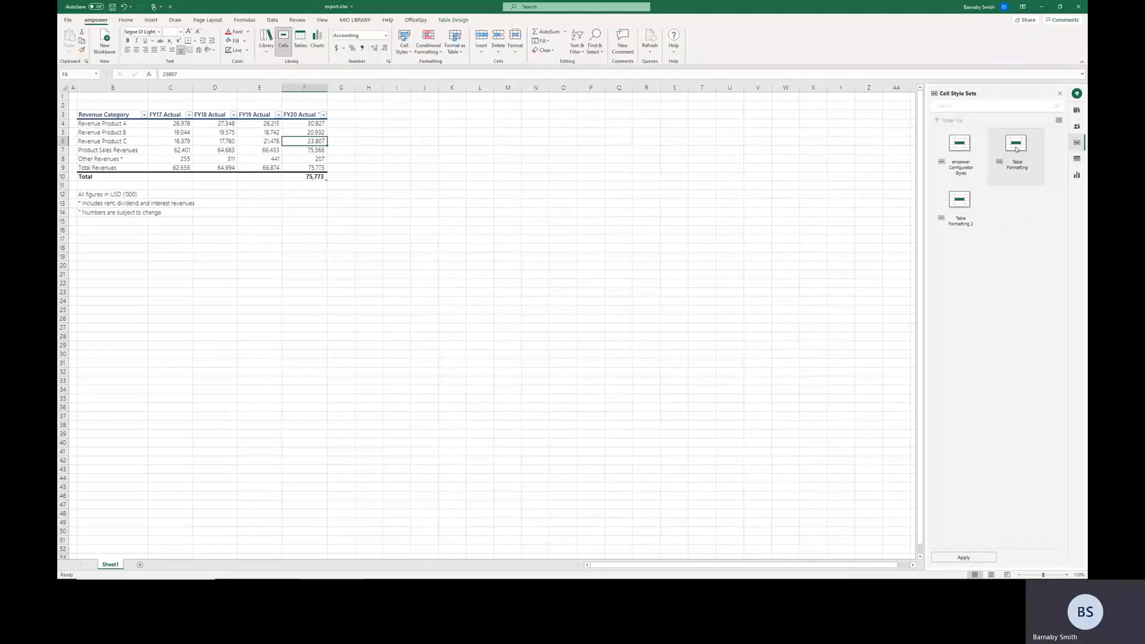
pyautogui.click(964, 557)
pyautogui.click(963, 558)
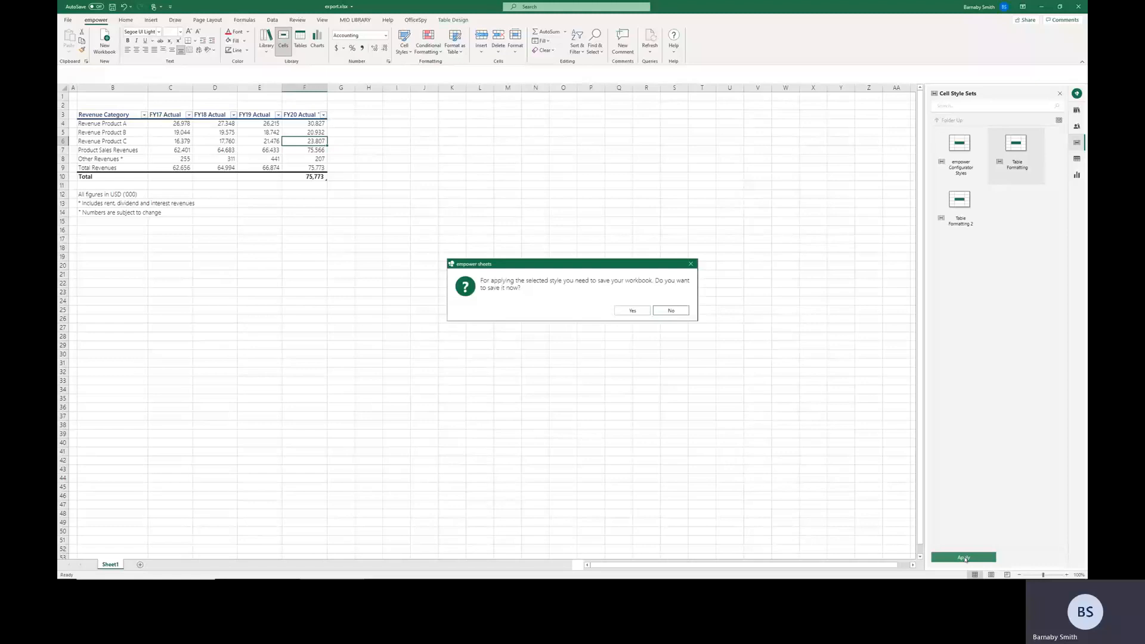
pyautogui.click(631, 310)
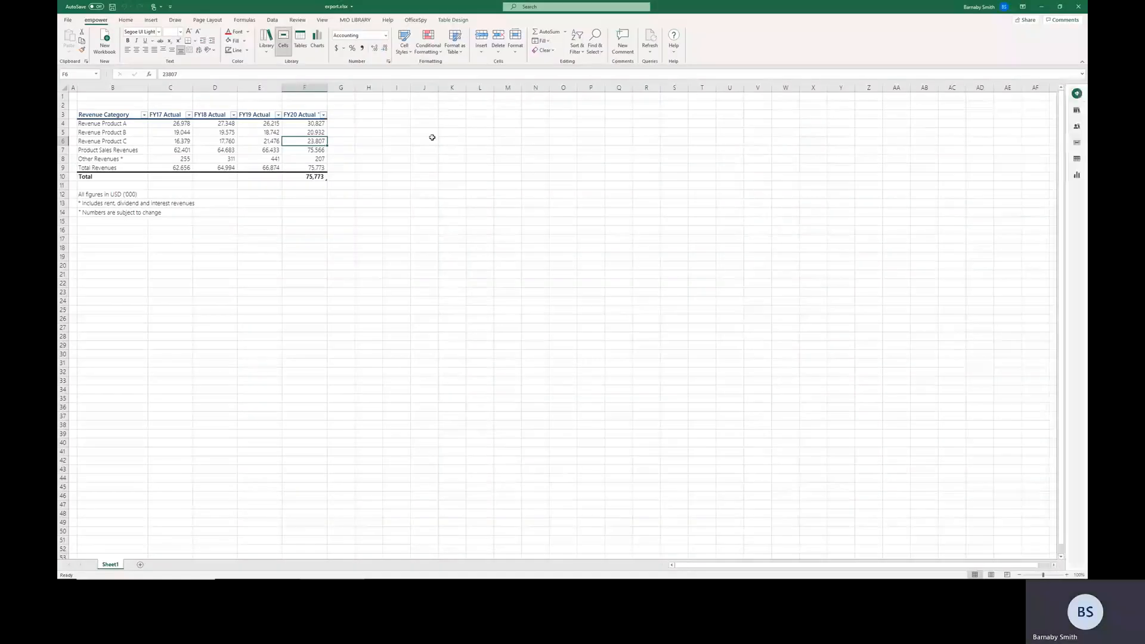
pyautogui.click(404, 48)
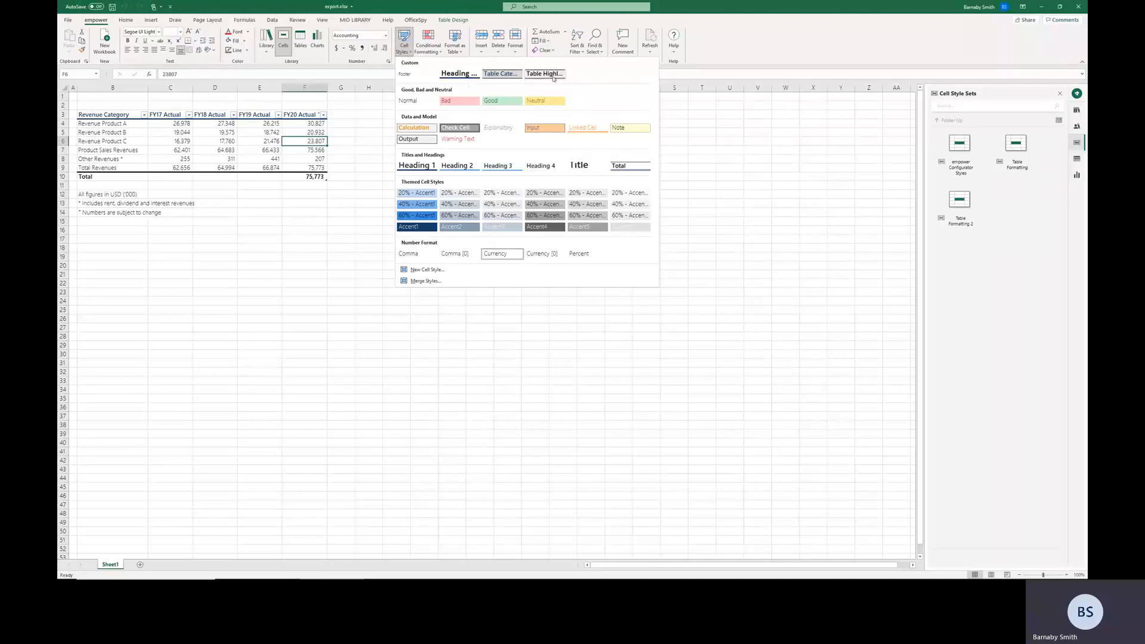
pyautogui.click(87, 151)
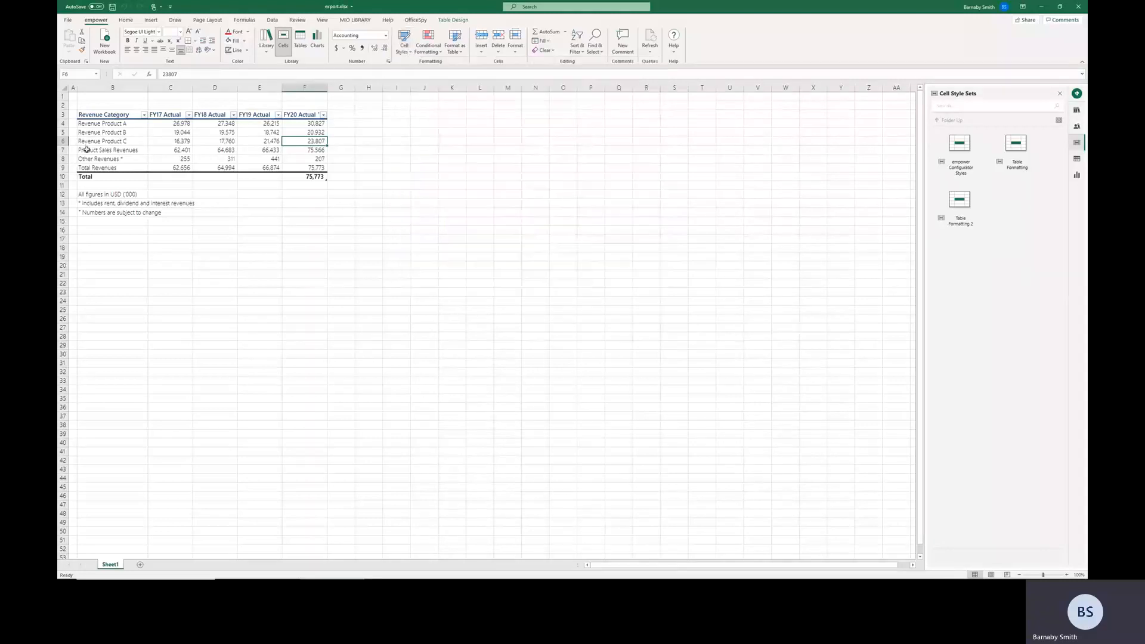
# Step: Apply the custom "Table Cate..." cell style to the Product Sales Revenues row, B7:F7
pyautogui.click(88, 150)
pyautogui.moveTo(155, 151); pyautogui.dragTo(325, 152)
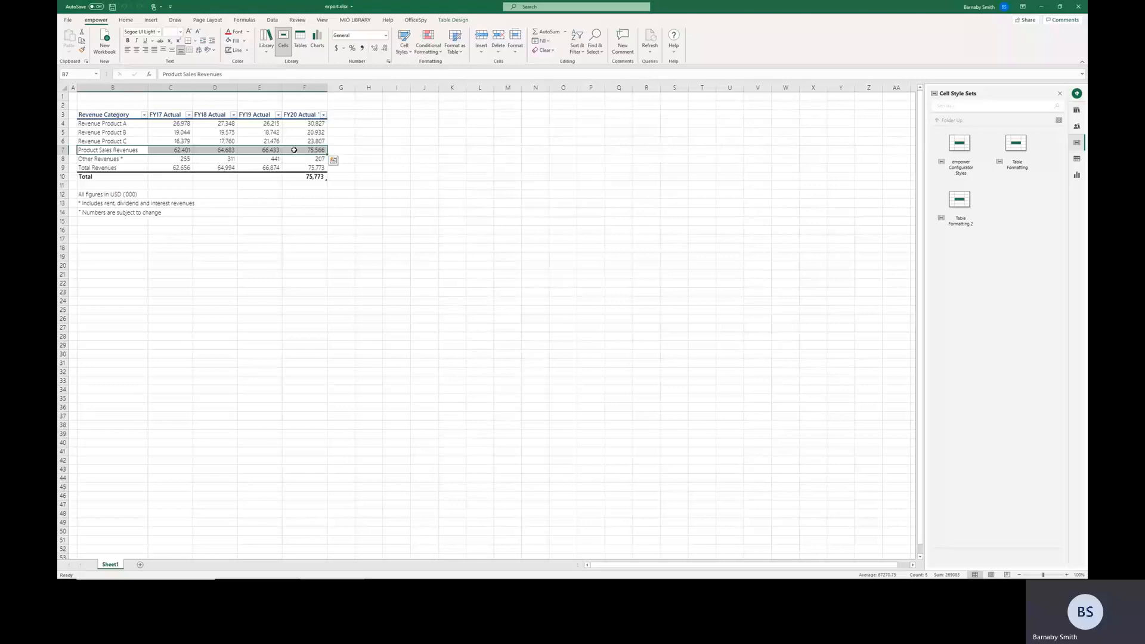
pyautogui.click(404, 48)
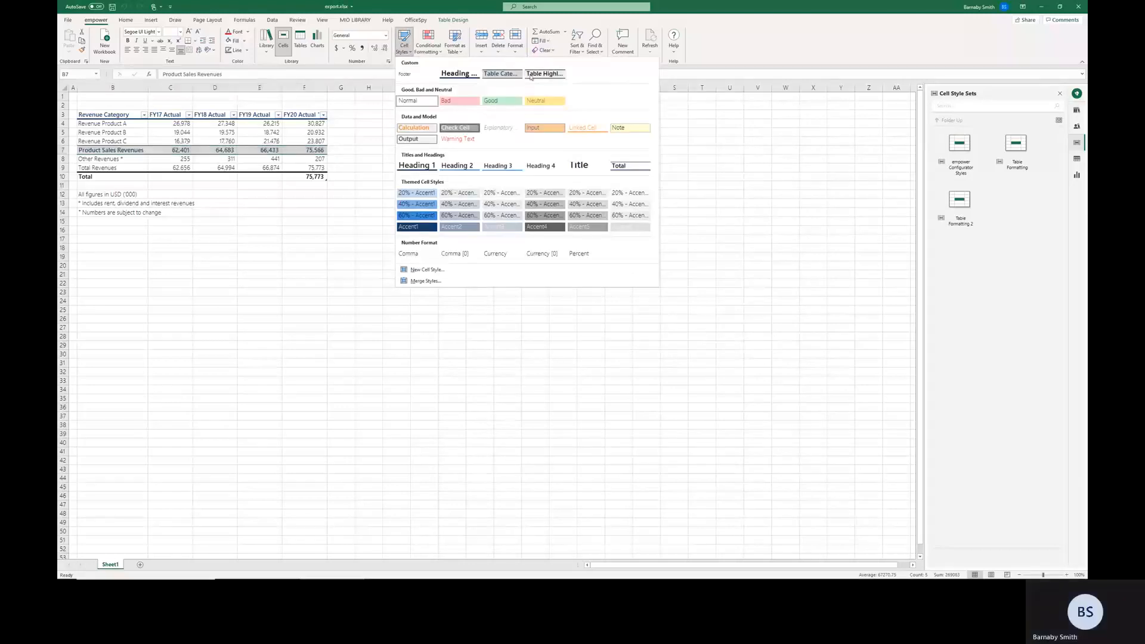
pyautogui.click(508, 73)
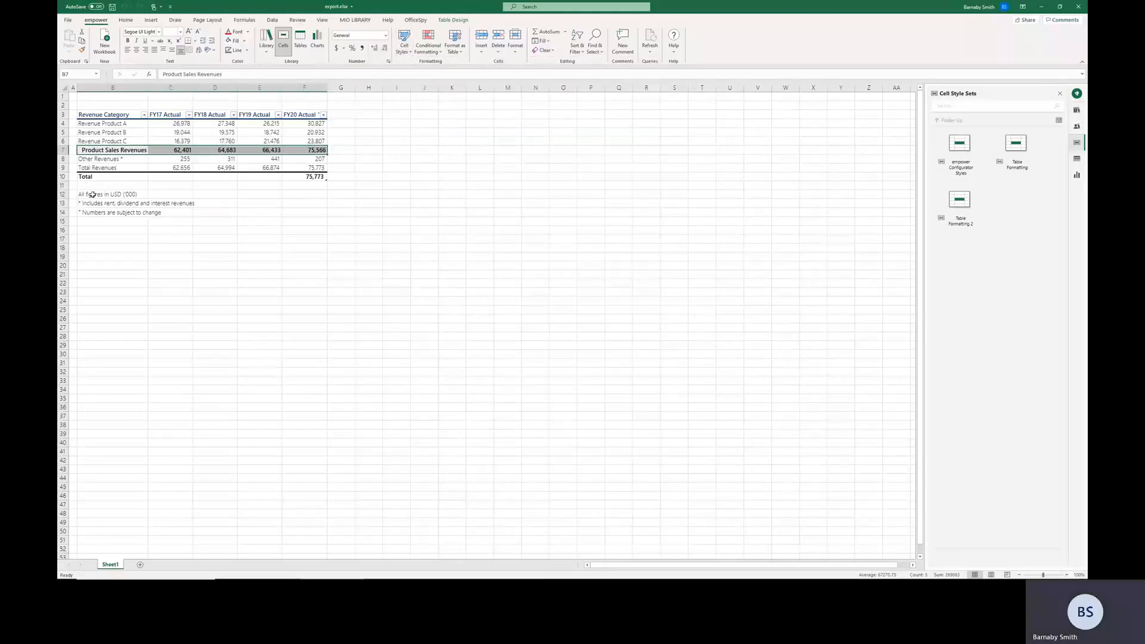
# Step: Format the three notes below the table, B12:B14, with the custom Footer cell style
pyautogui.moveTo(85, 193); pyautogui.dragTo(102, 213)
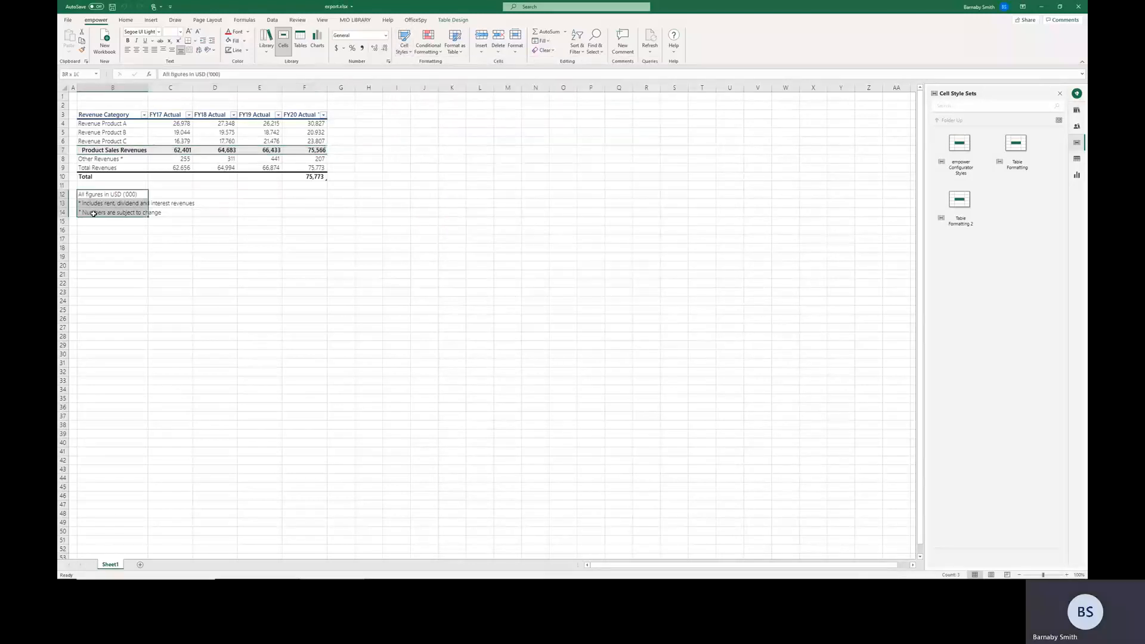
pyautogui.click(400, 50)
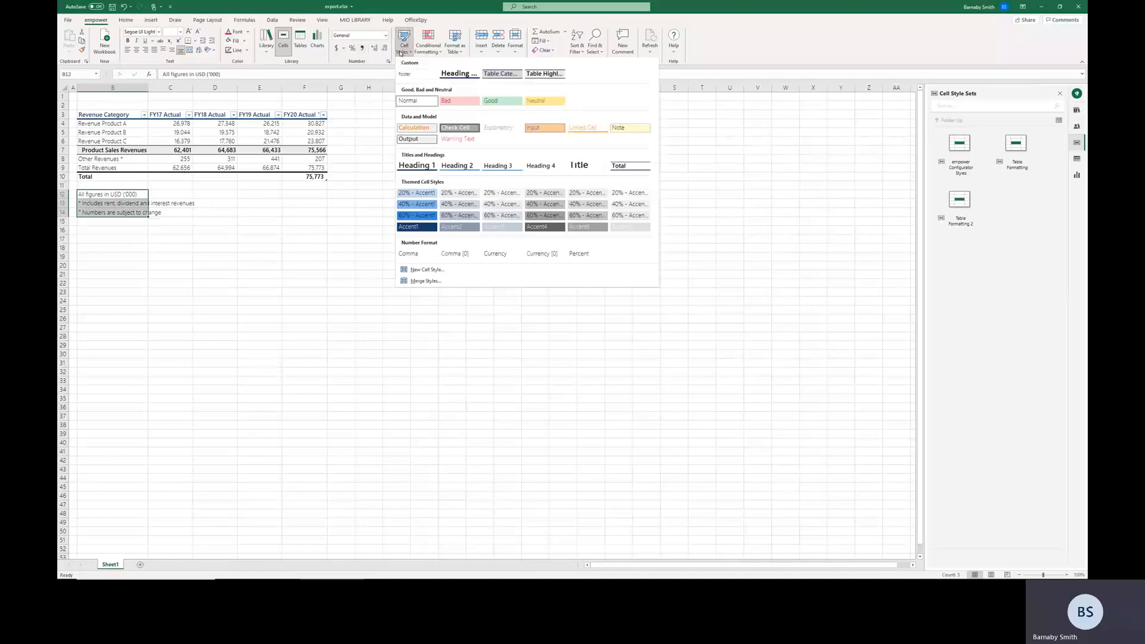
pyautogui.click(402, 76)
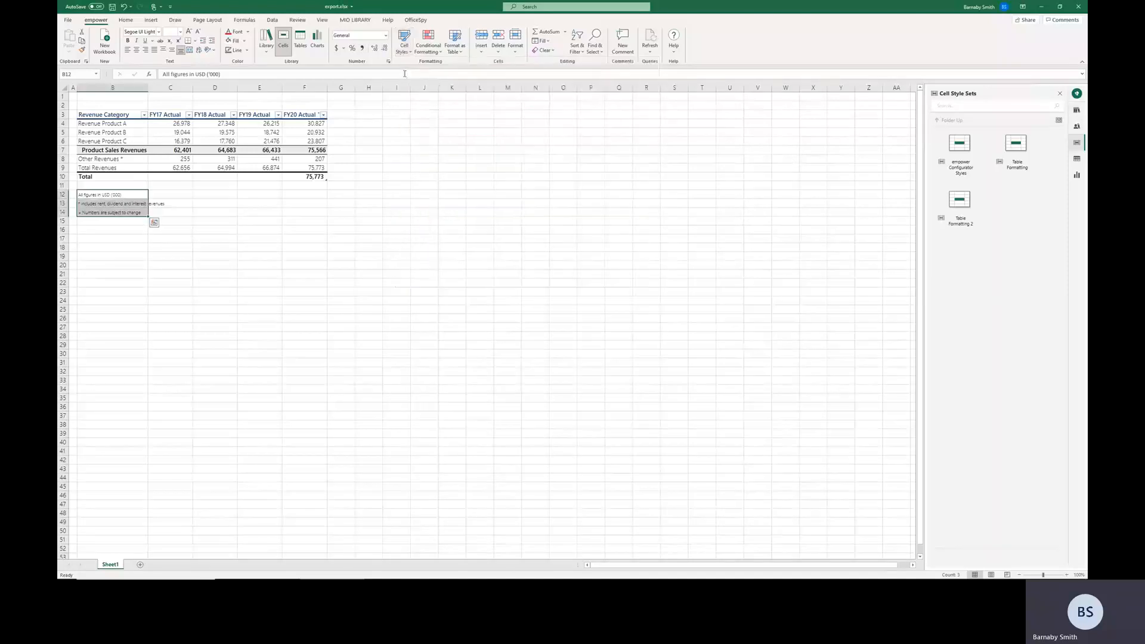
# Step: Enter the title "Sales Table" in cell B2 above the revenue table
pyautogui.click(89, 105)
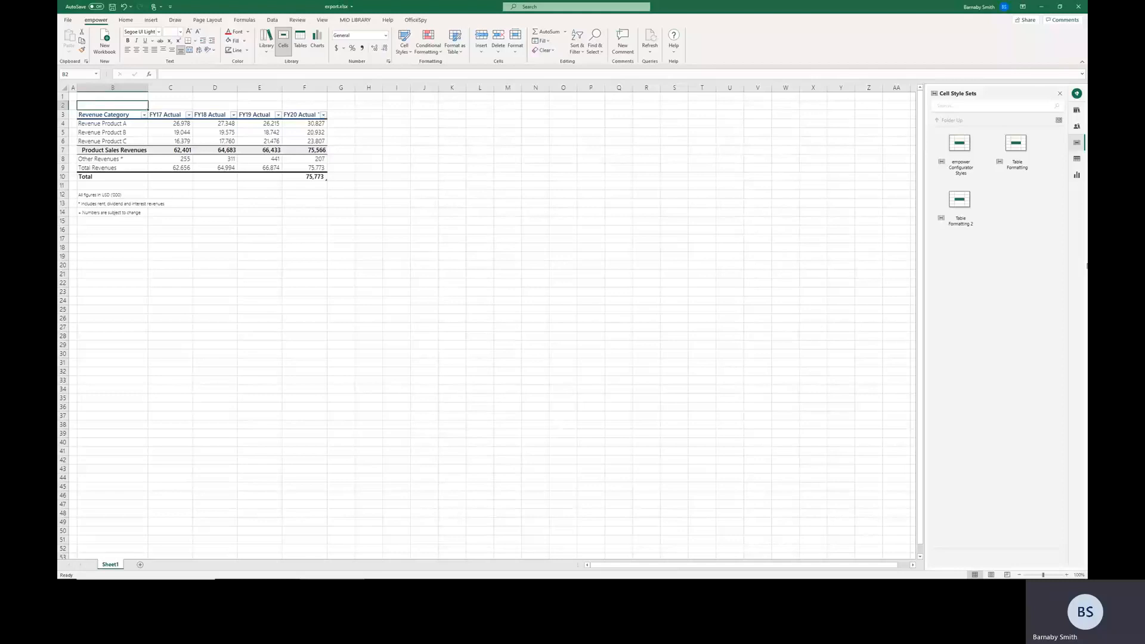
pyautogui.write('S')
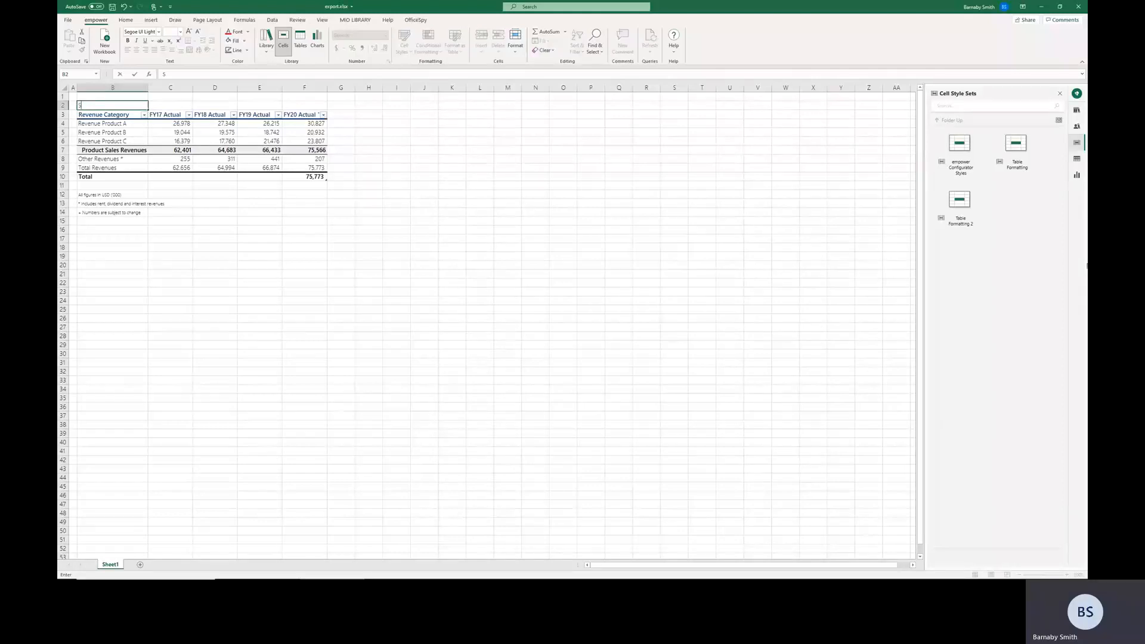
pyautogui.write('ales Table')
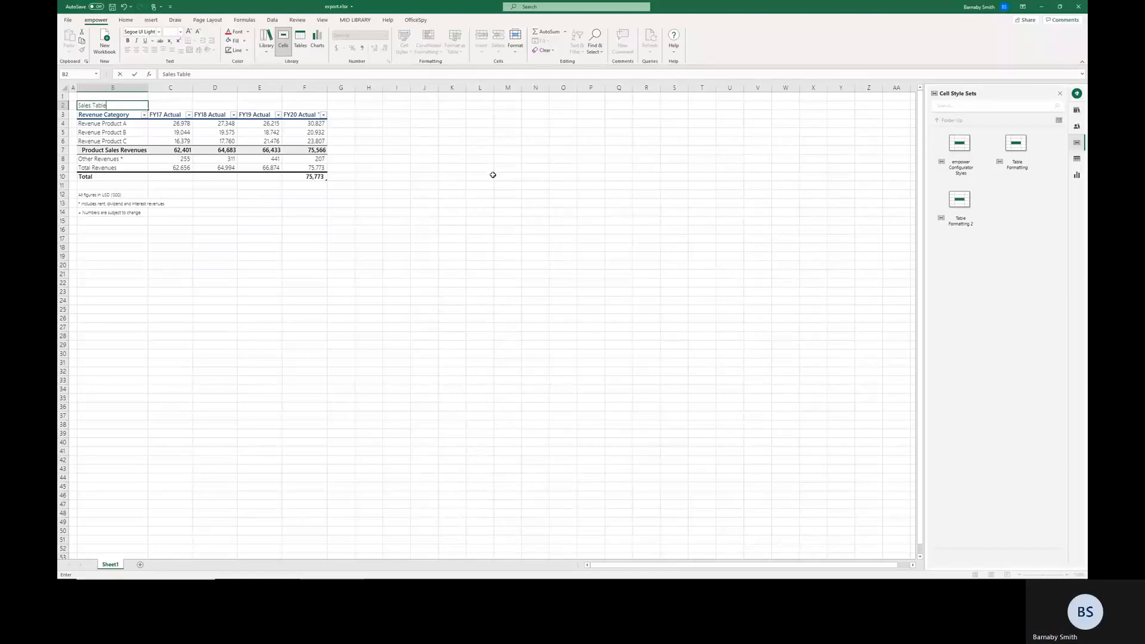
pyautogui.press('Return')
pyautogui.hotkey('ctrl', 'Right')
pyautogui.hotkey('ctrl', 'Down')
pyautogui.press('Up')
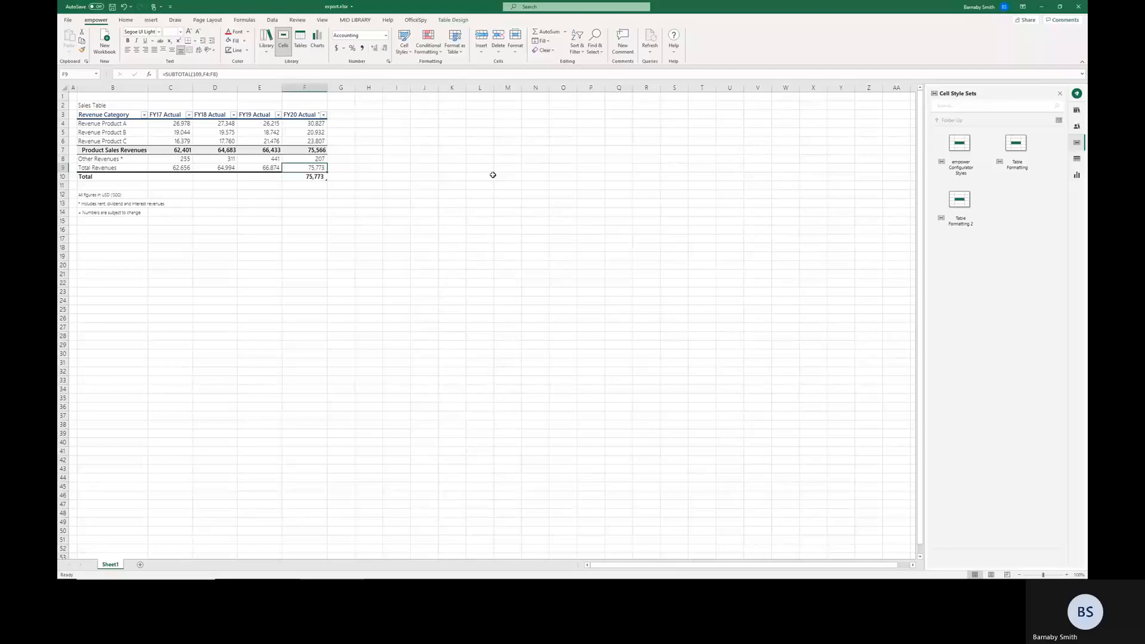
# Step: Apply the custom Heading cell style to the title in B2 and extend it across C2:F2
pyautogui.click(96, 106)
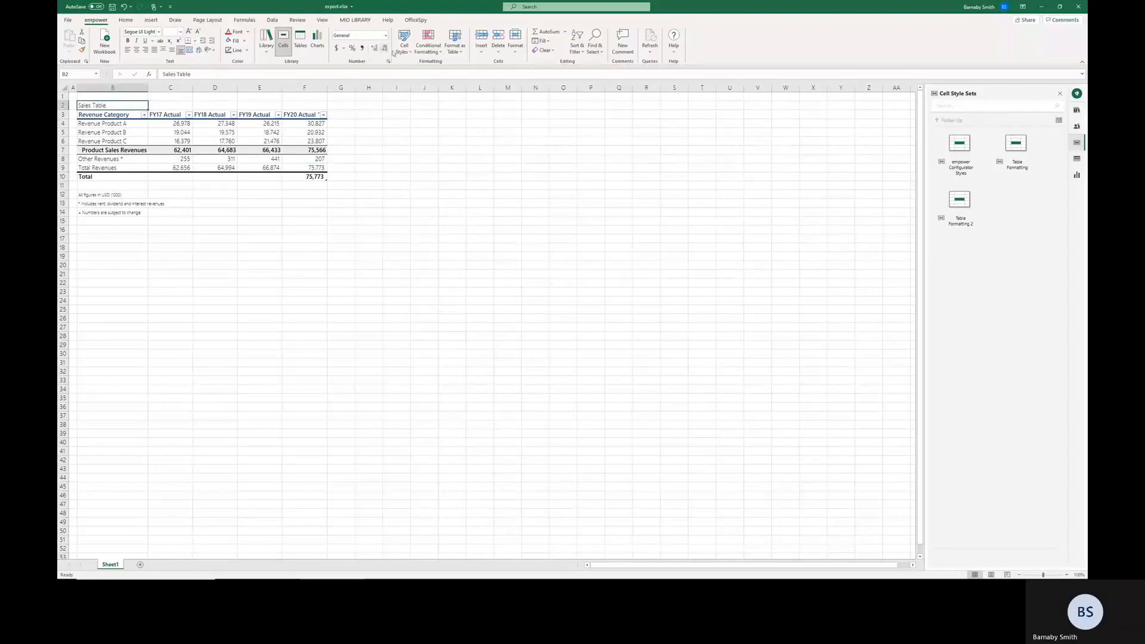
pyautogui.click(403, 44)
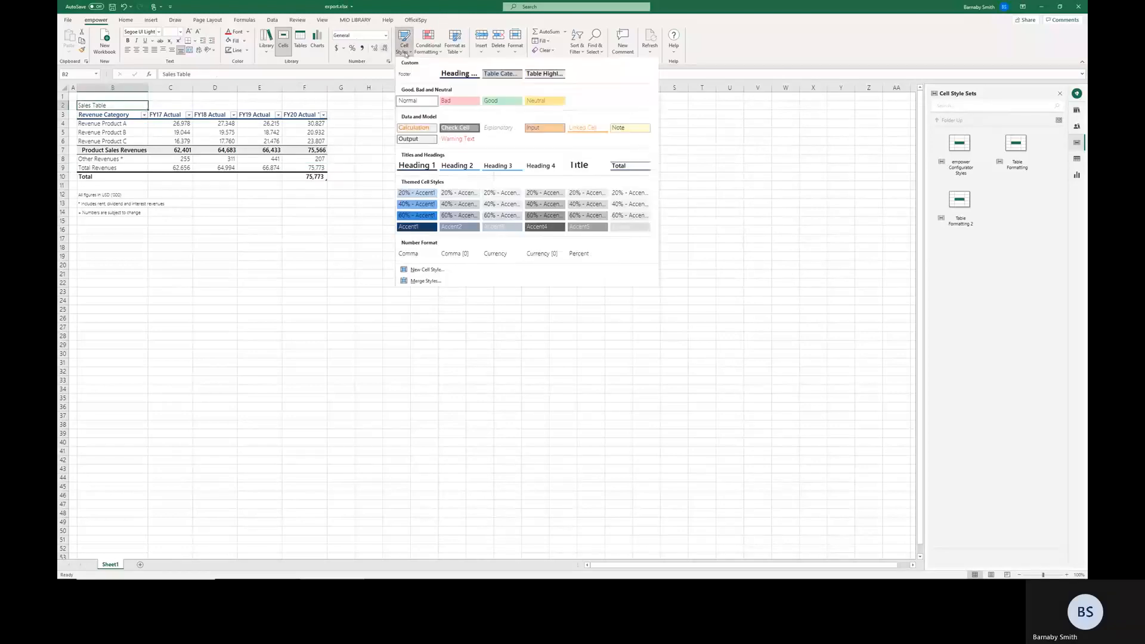
pyautogui.click(459, 74)
pyautogui.moveTo(172, 105); pyautogui.dragTo(300, 105)
pyautogui.click(404, 44)
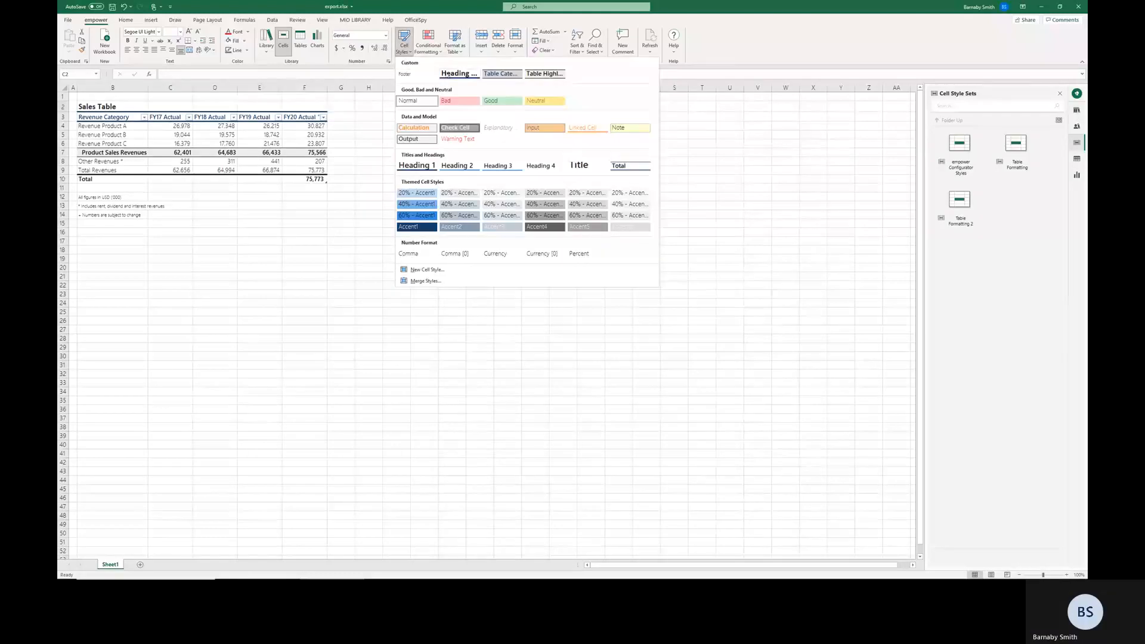
pyautogui.click(448, 75)
pyautogui.click(339, 240)
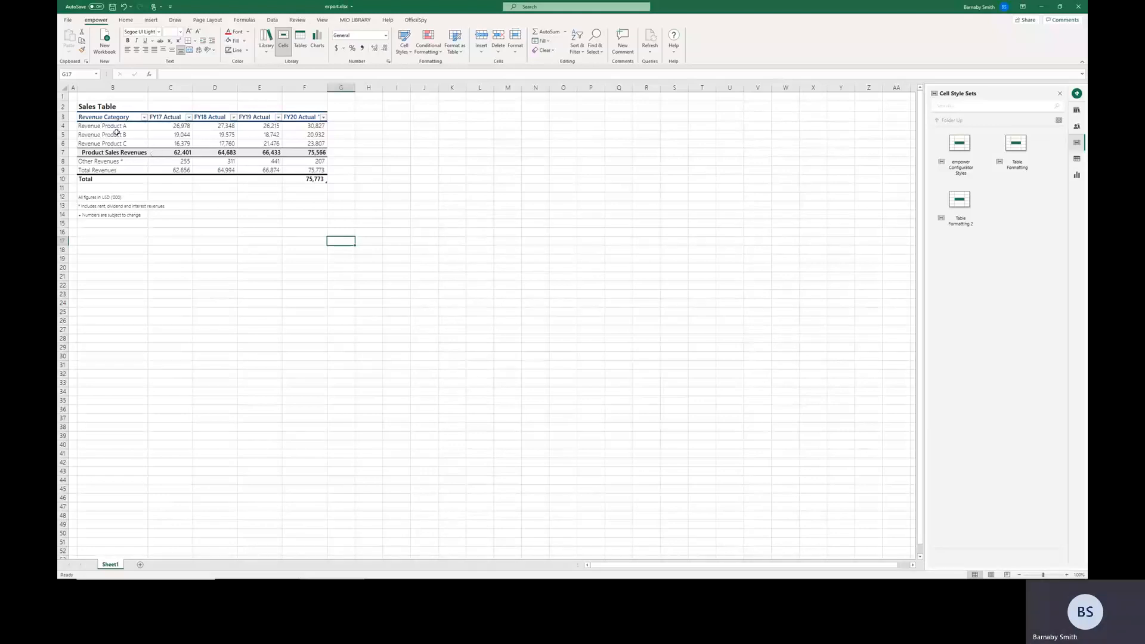
# Step: Insert a chart of the revenue data in B3:F9 using the corporate Bars chart style
pyautogui.moveTo(97, 117); pyautogui.dragTo(315, 169)
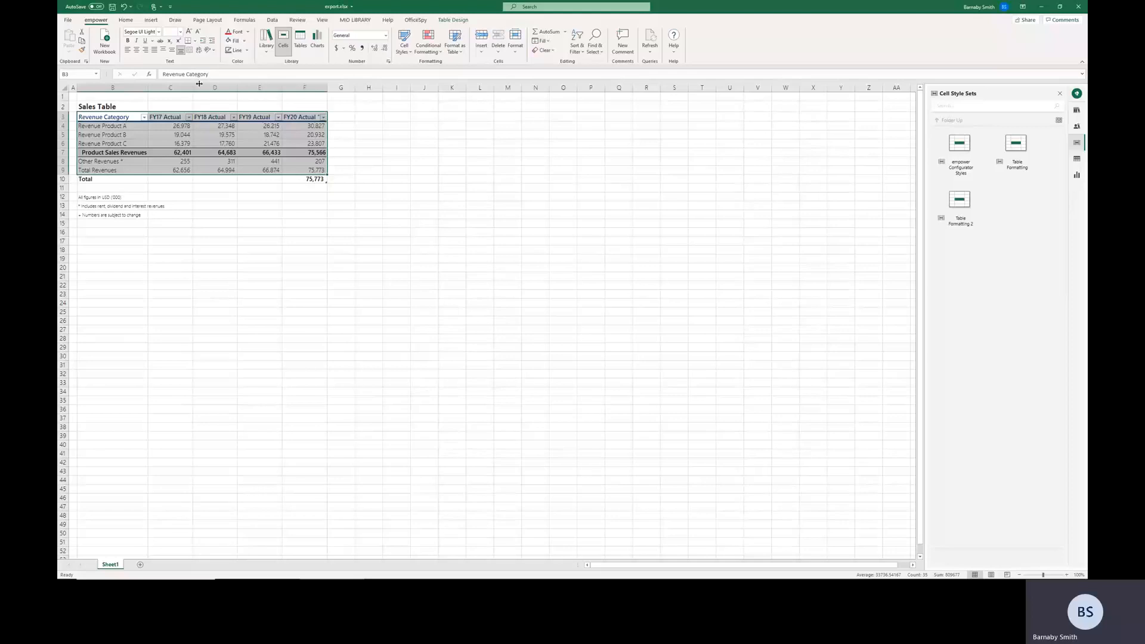
pyautogui.click(317, 38)
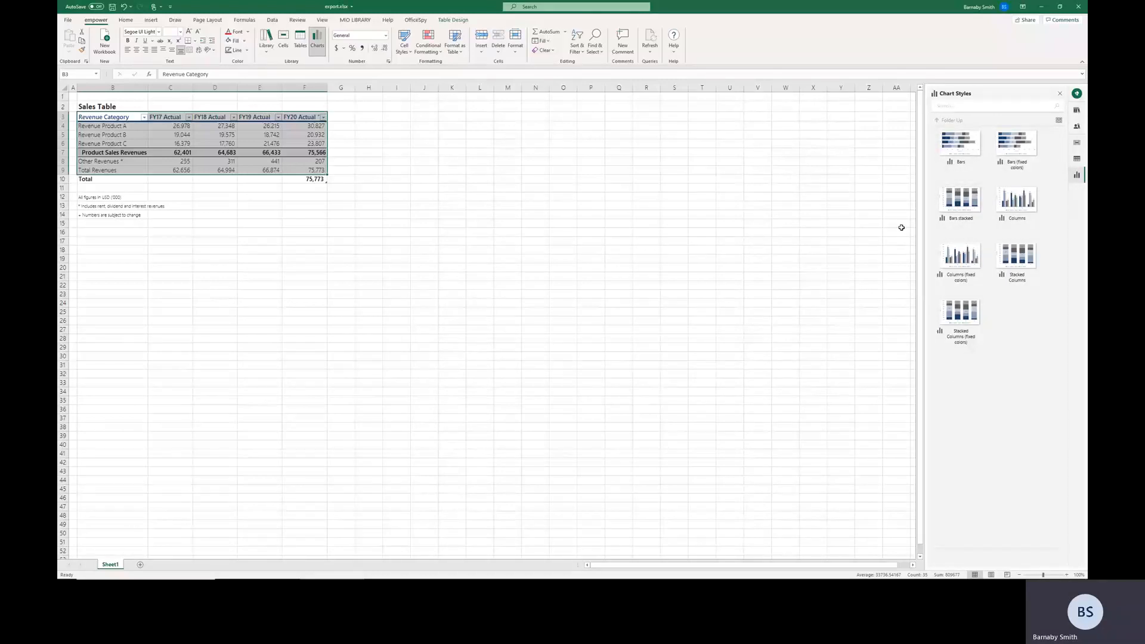
pyautogui.click(969, 142)
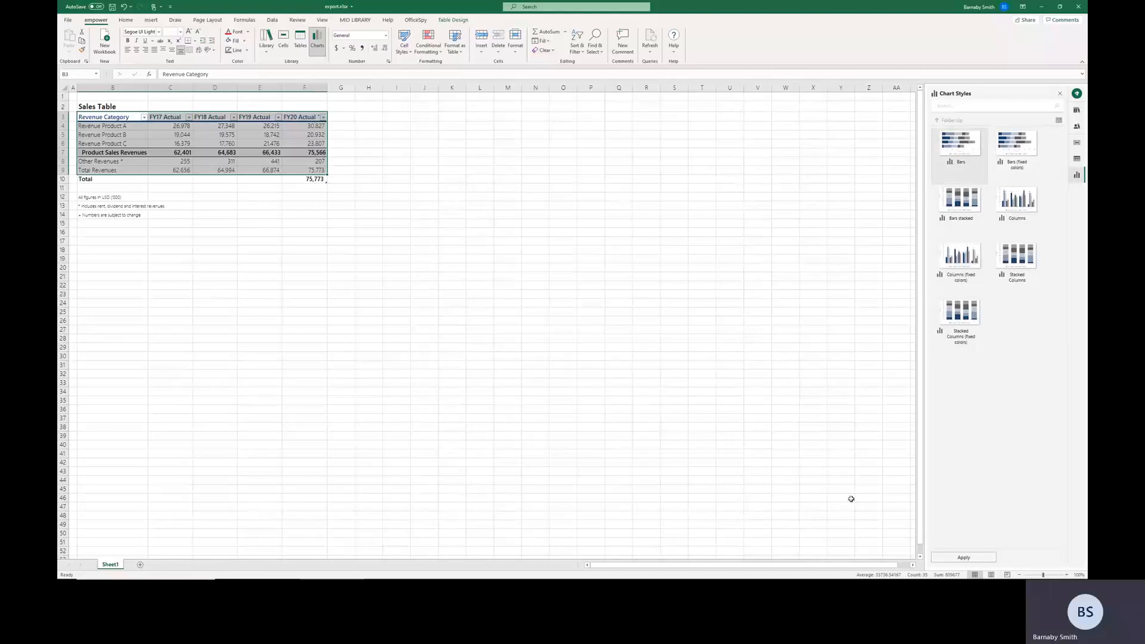
pyautogui.click(953, 556)
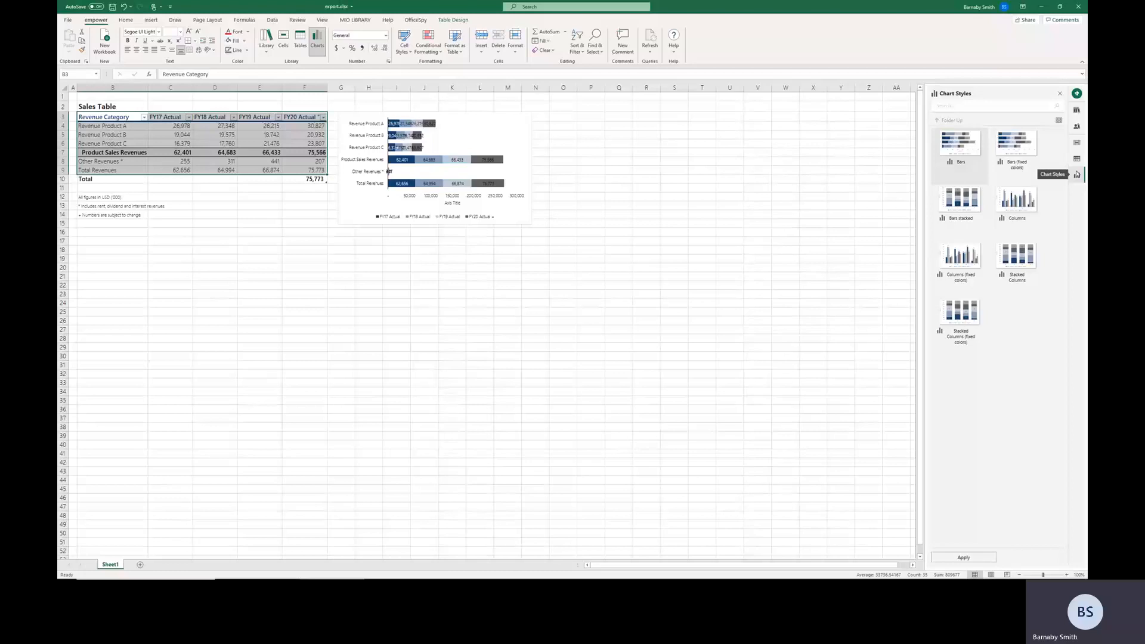
# Step: Change the revenue chart to the corporate Columns chart style
pyautogui.click(475, 145)
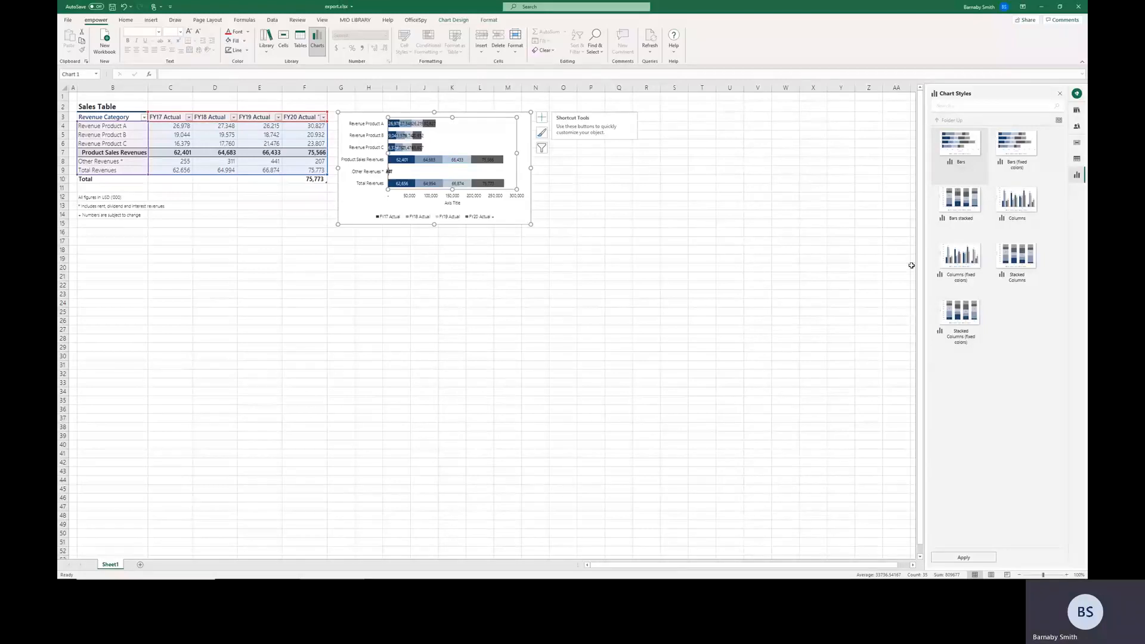
pyautogui.click(1026, 203)
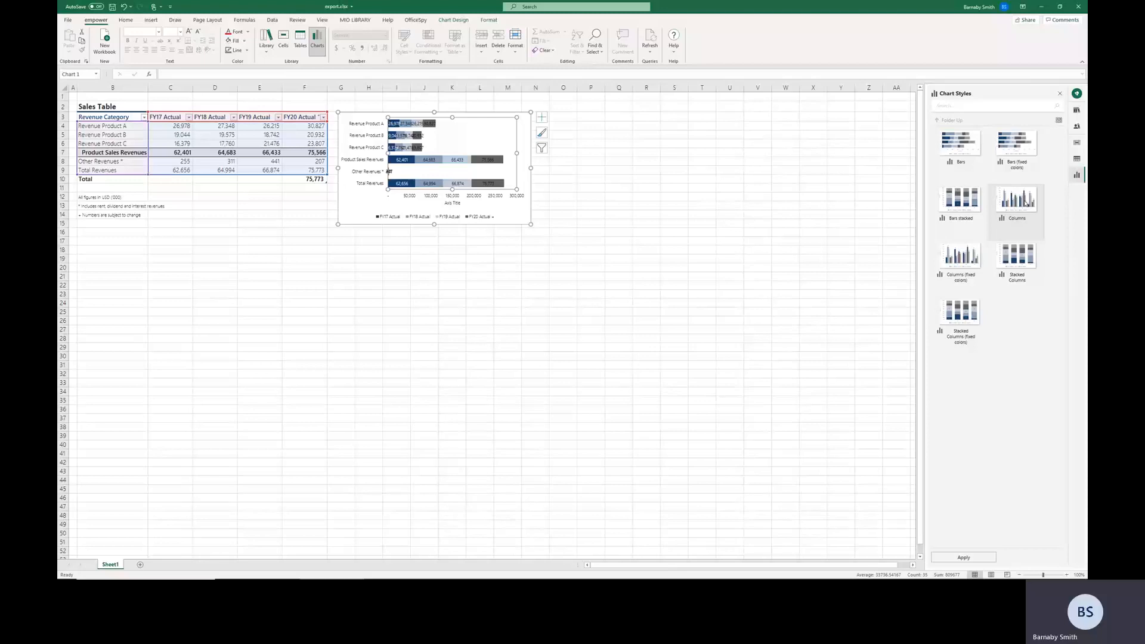
pyautogui.click(963, 557)
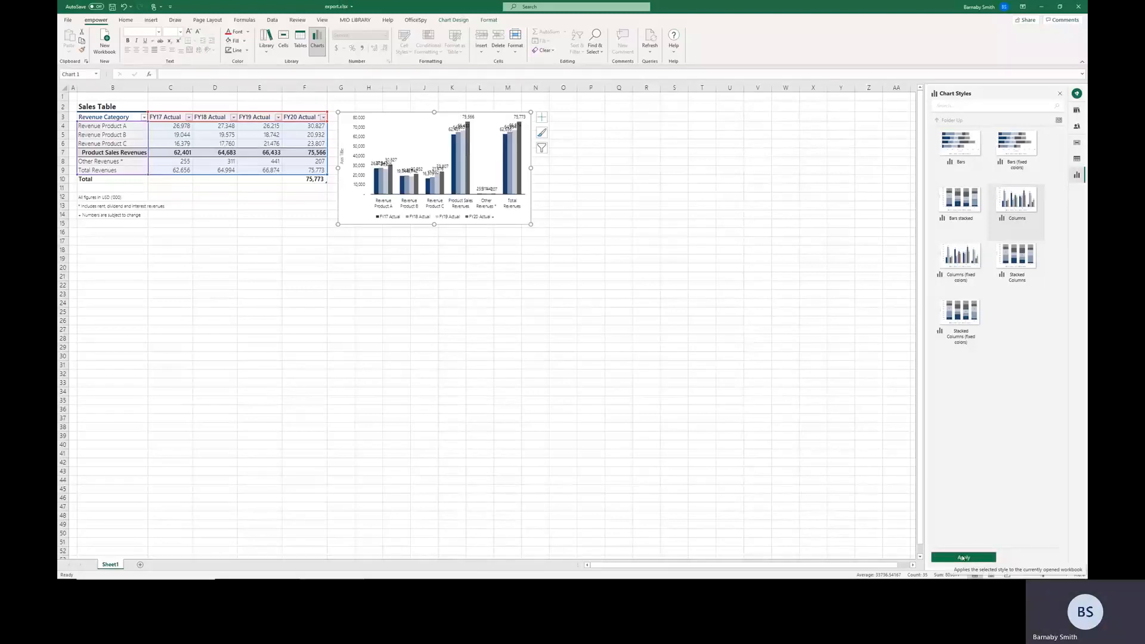